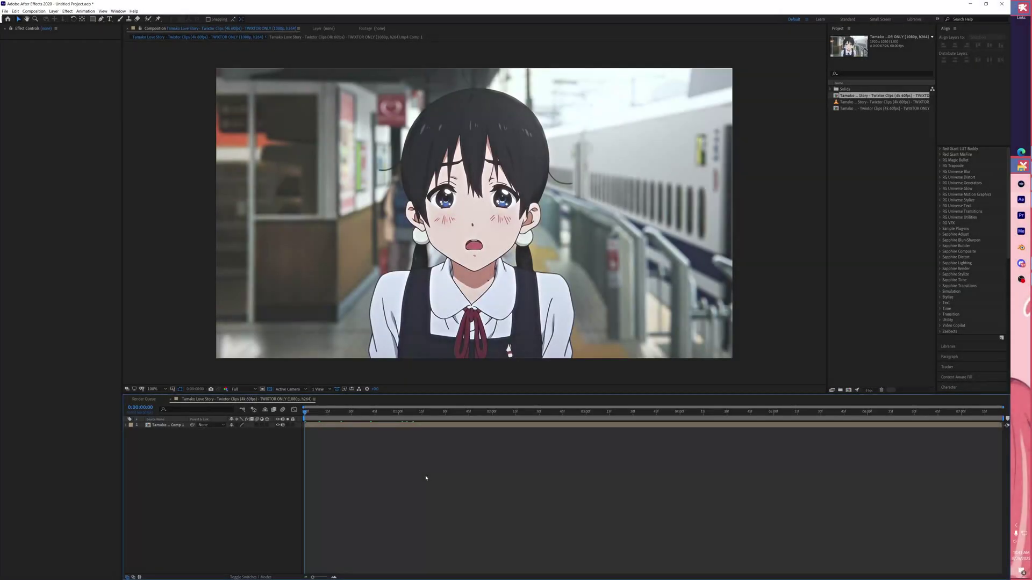
Apply the Looks effect to a new adjustment layer above the clip and set its Exposure tool to -0.3 stops.
key(ctrl+space)
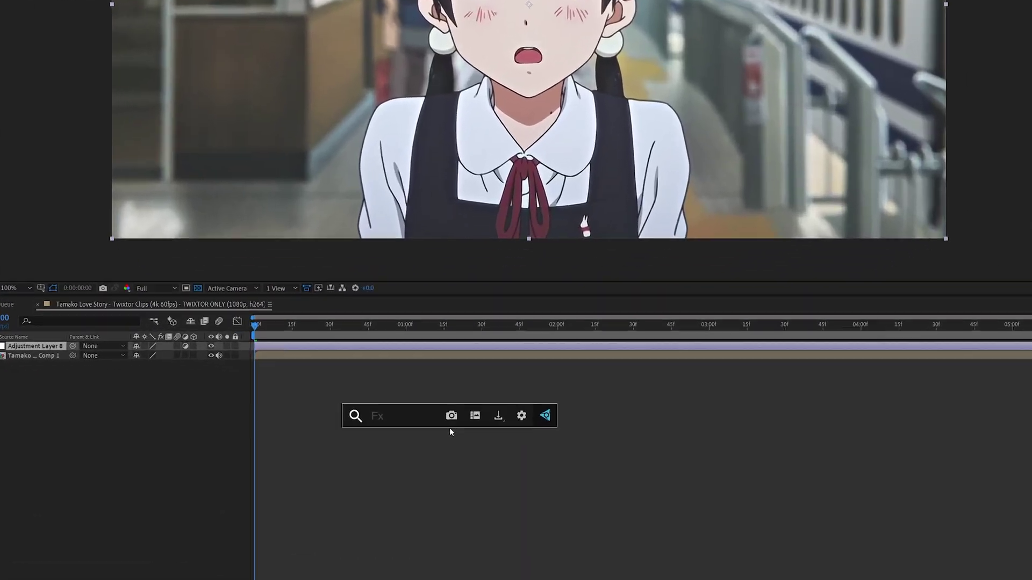
text(looks)
key(Return)
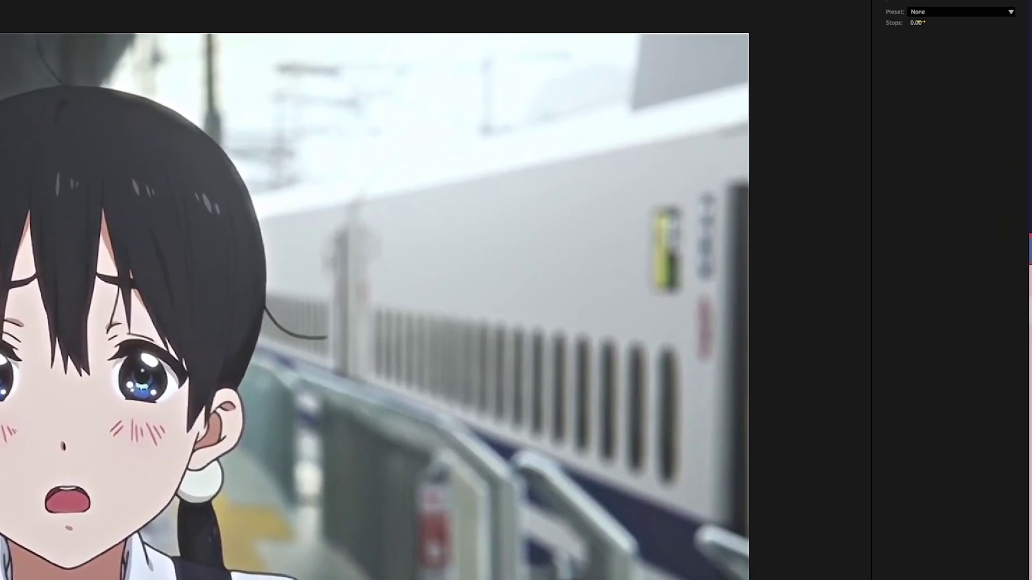
click(919, 22)
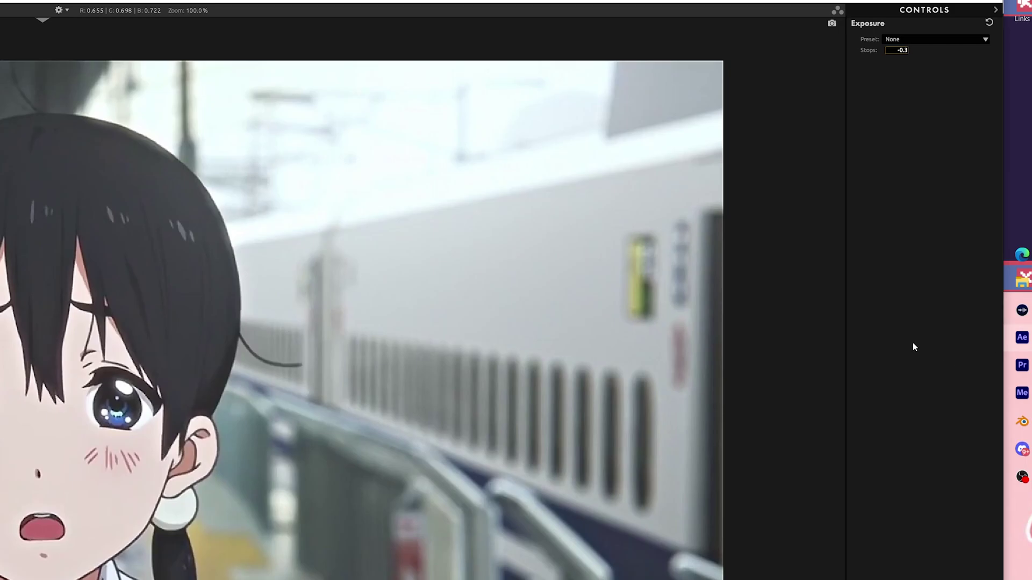
key(Return)
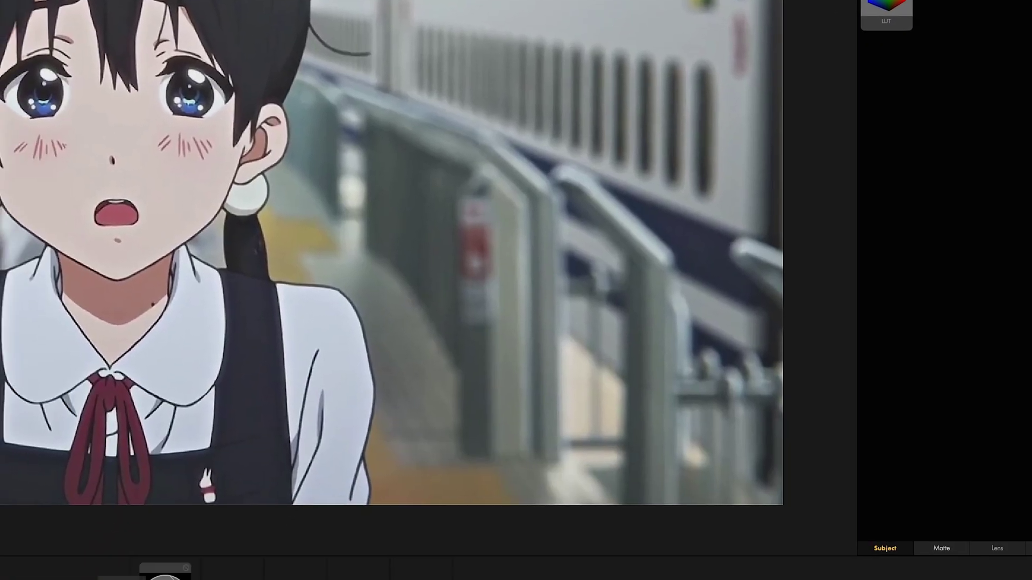
Add a Curves tool to the Subject stage and shape a subtle RGB S-curve with raised highlights and lowered shadows.
drag(971, 134, 193, 518)
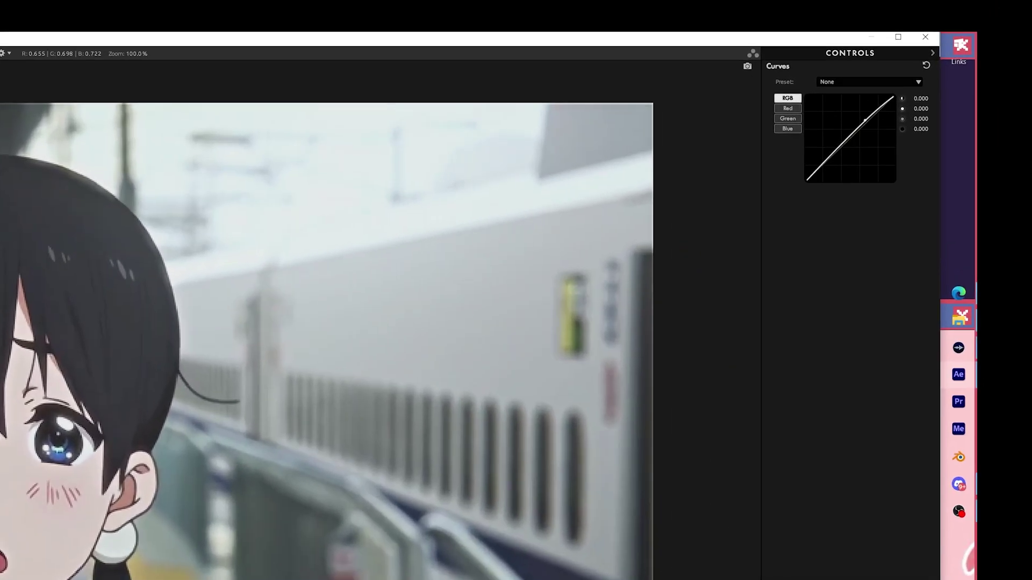
drag(865, 121, 867, 117)
drag(831, 155, 830, 158)
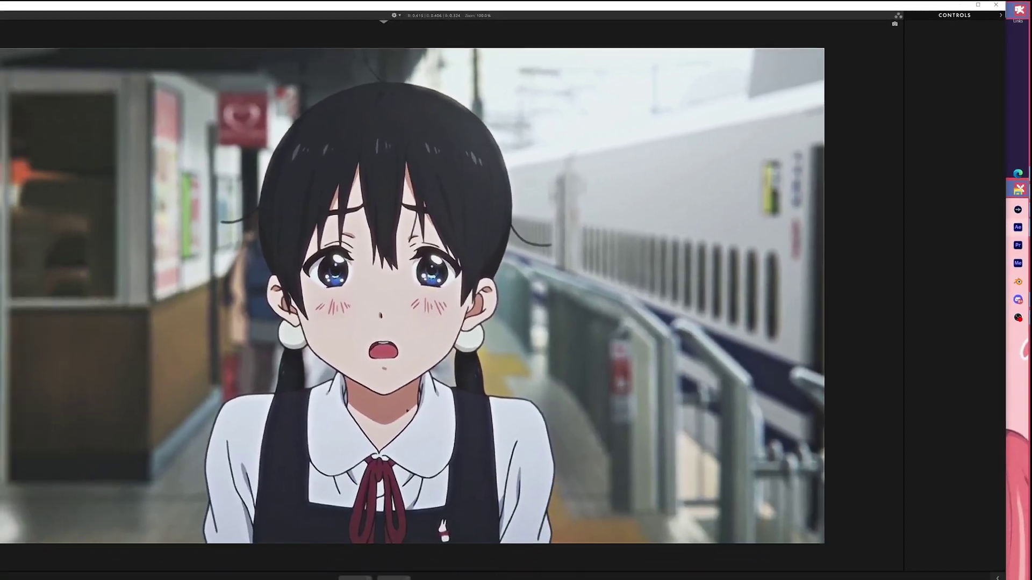
Add an HSL Colors tool to the Post stage and open its settings.
click(1003, 536)
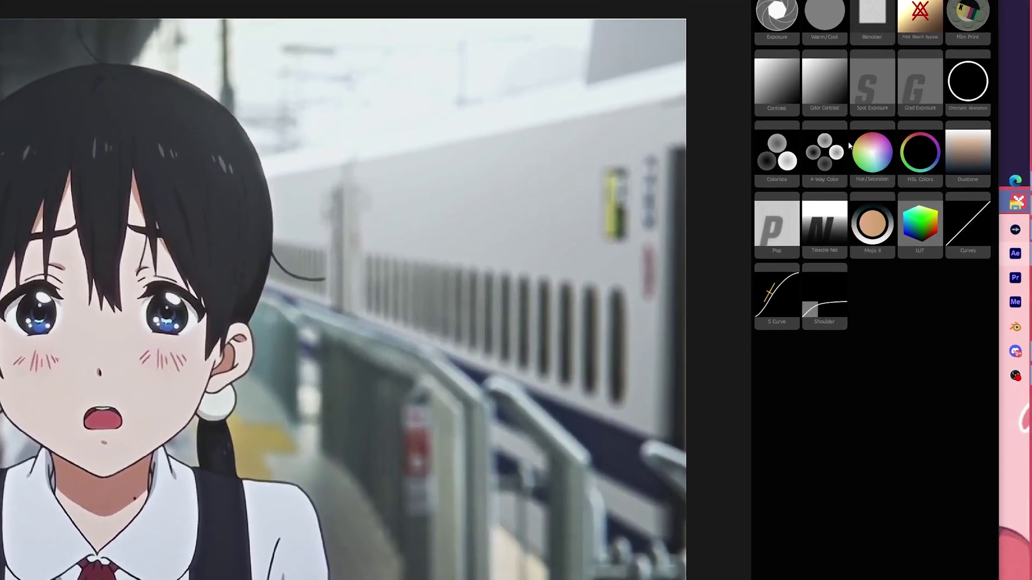
drag(923, 161, 611, 533)
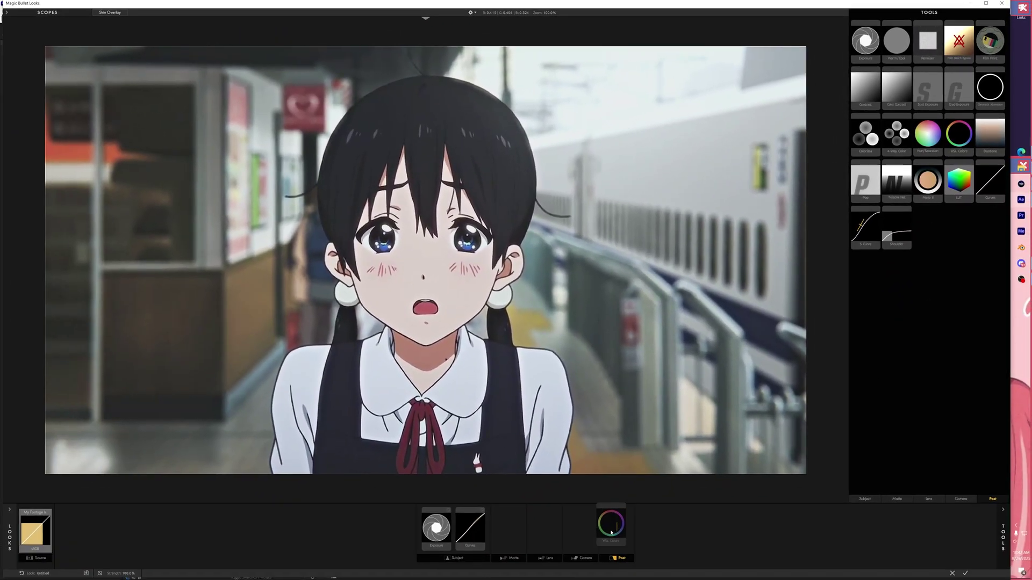
click(611, 529)
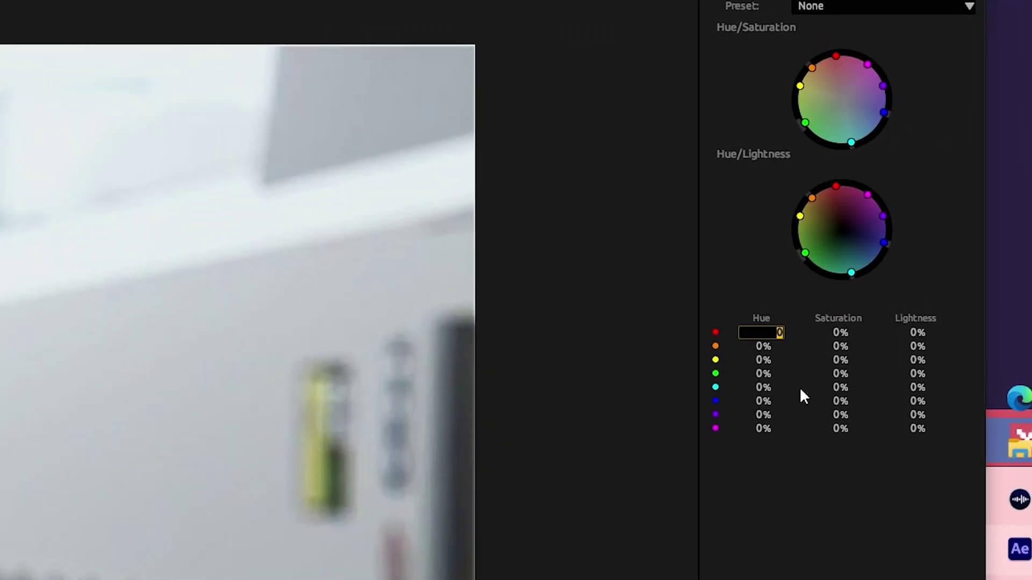
Set the red hue to 5% and saturation to 11.9%, and the orange hue to -6% and saturation to 12.9%.
text(5)
key(Tab)
text(11.9)
key(Return)
text(-6)
key(Tab)
text(12.9)
key(Return)
Set the yellow hue to 0.7% and the yellow saturation to -27.5% in HSL Colors.
click(768, 361)
text(0.7)
key(Tab)
text(-27.5)
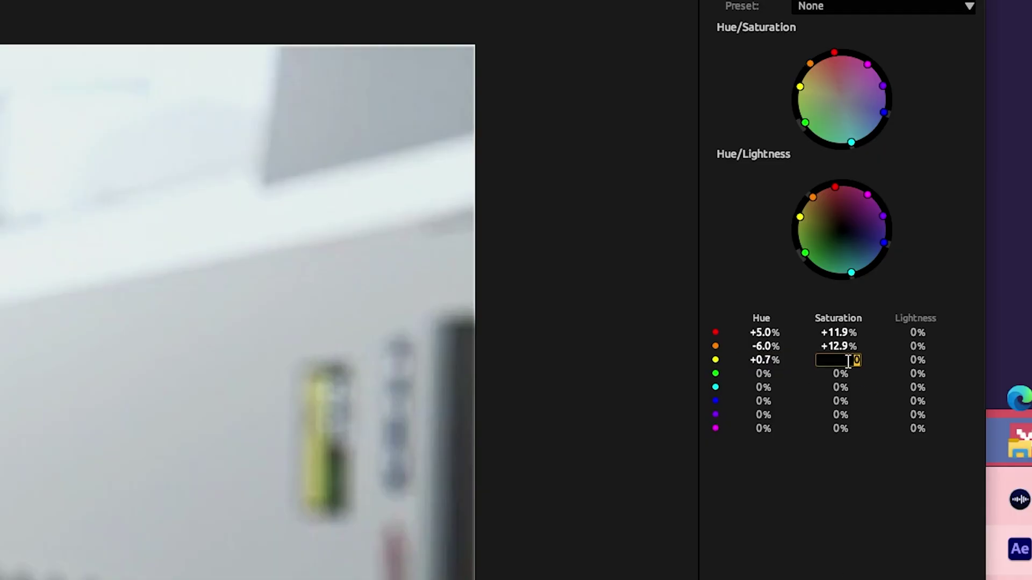
key(Return)
Set the green hue to 11.4%, strongly reduce the green saturation, and set the cyan saturation to 100%.
text(11.4)
key(Return)
click(847, 375)
text(-890)
click(839, 387)
text(100)
key(Return)
Set the blue hue to -13% and adjust the blue saturation in HSL Colors.
click(774, 401)
text(-13)
click(831, 401)
key(Tab)
key(Return)
key(Return)
Set the purple hue to -1% and saturation to 1.7%, and the magenta hue to -3% and saturation to 36.8%.
click(776, 414)
text(-1)
key(Tab)
click(838, 414)
text(1.7)
click(782, 430)
text(-3)
click(840, 428)
text(36.8)
key(Return)
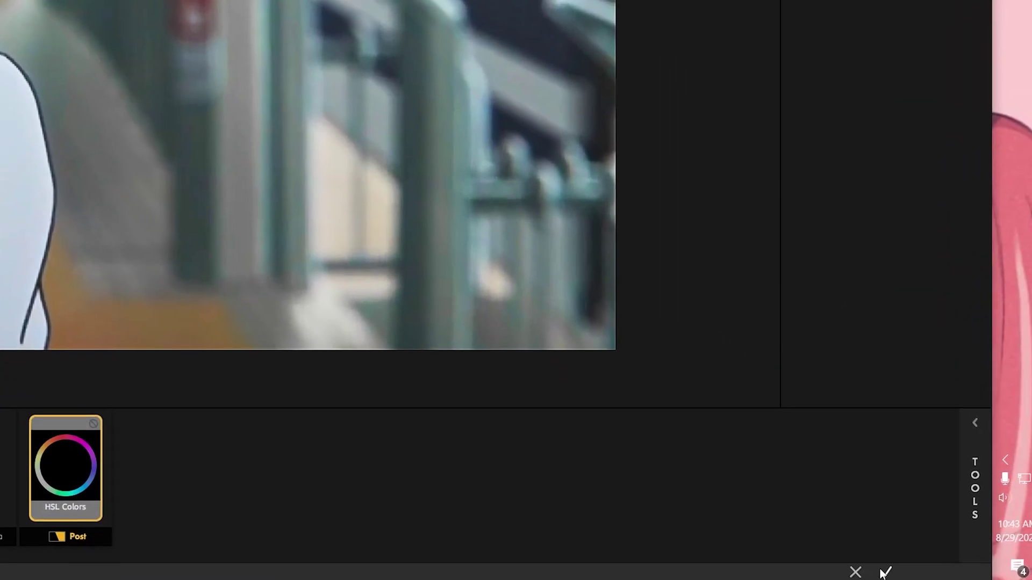
Apply the finished look to the adjustment layer and reduce the Looks effect's strength to 70%.
click(885, 573)
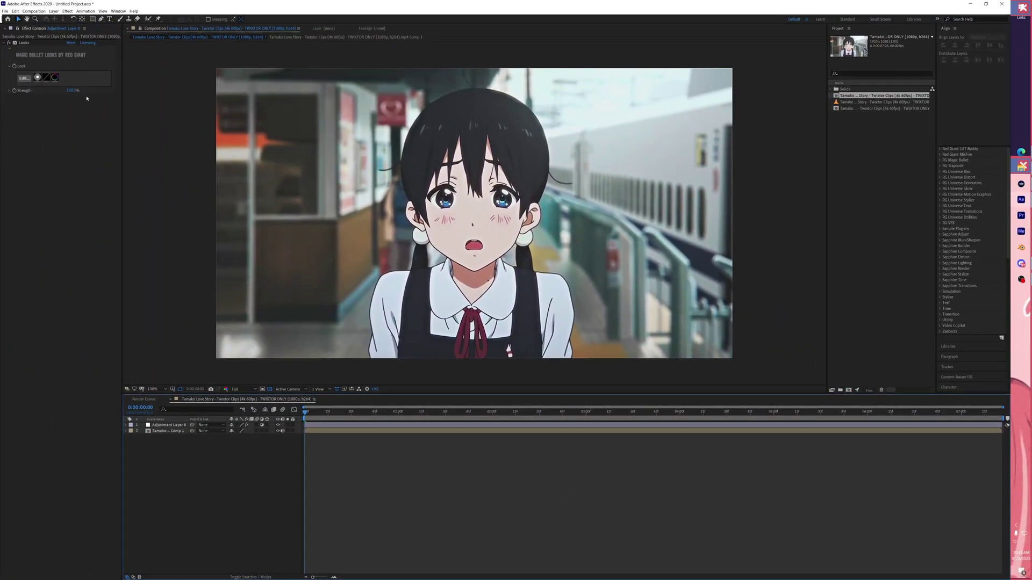
click(74, 90)
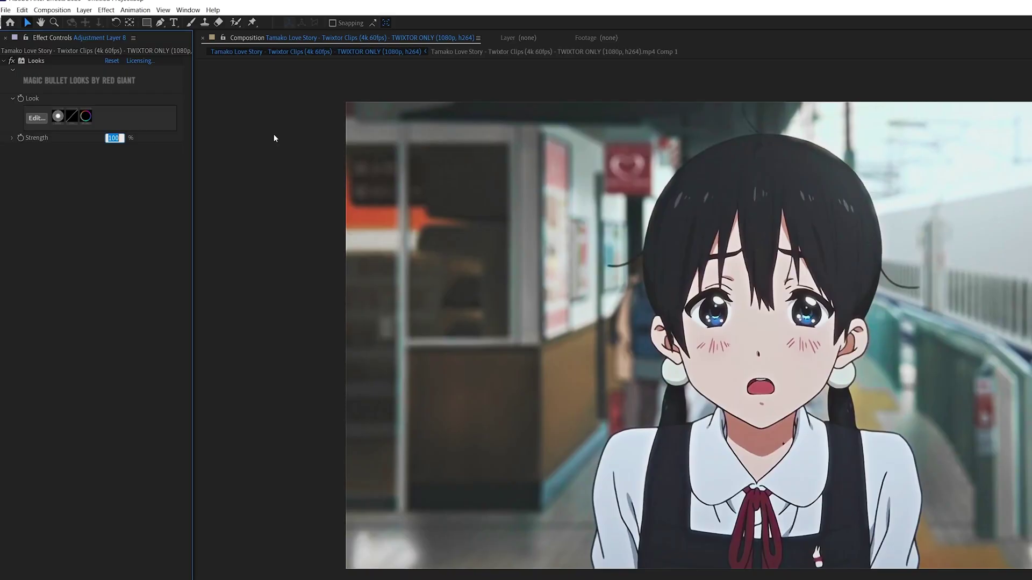
text(70)
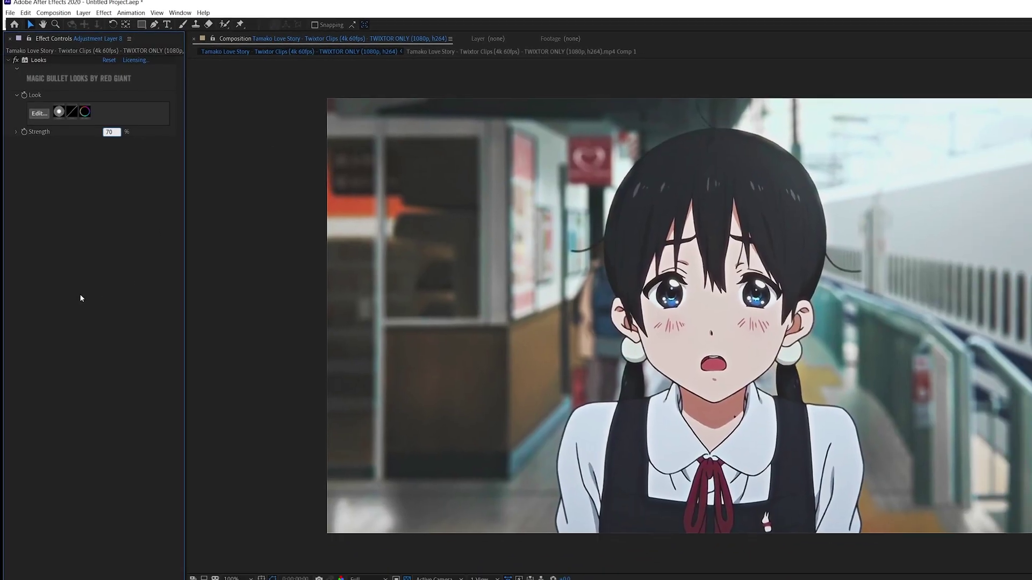
key(Return)
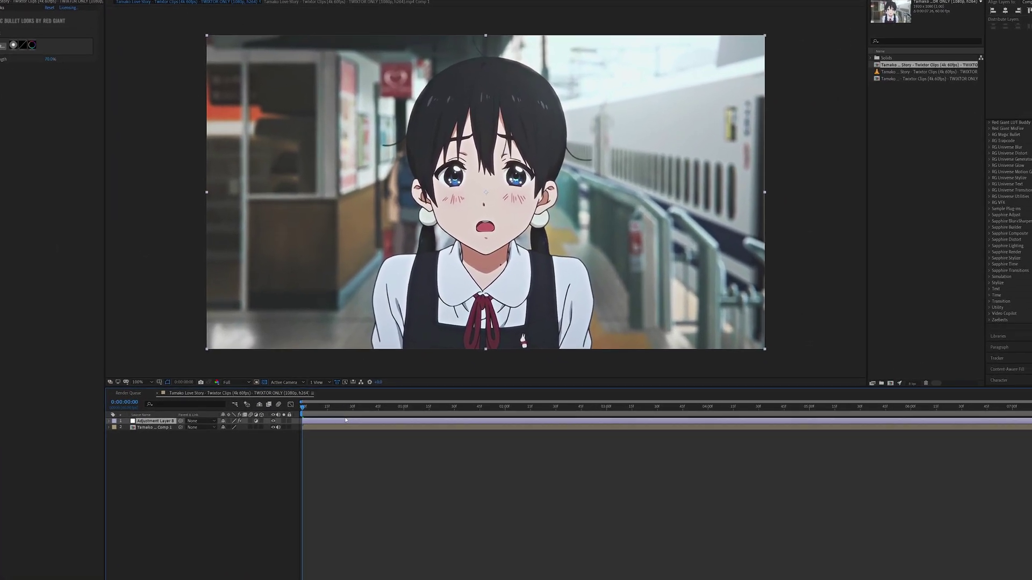
Add a Hue/Saturation effect to the adjustment layer and set Master Saturation to -20.
key(ctrl+space)
text(hue)
key(Return)
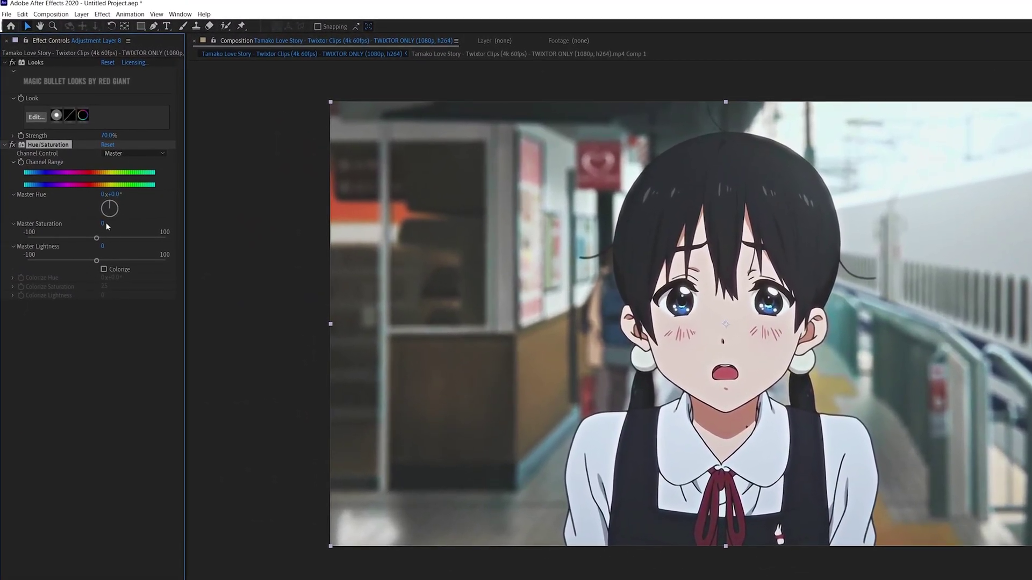
click(104, 224)
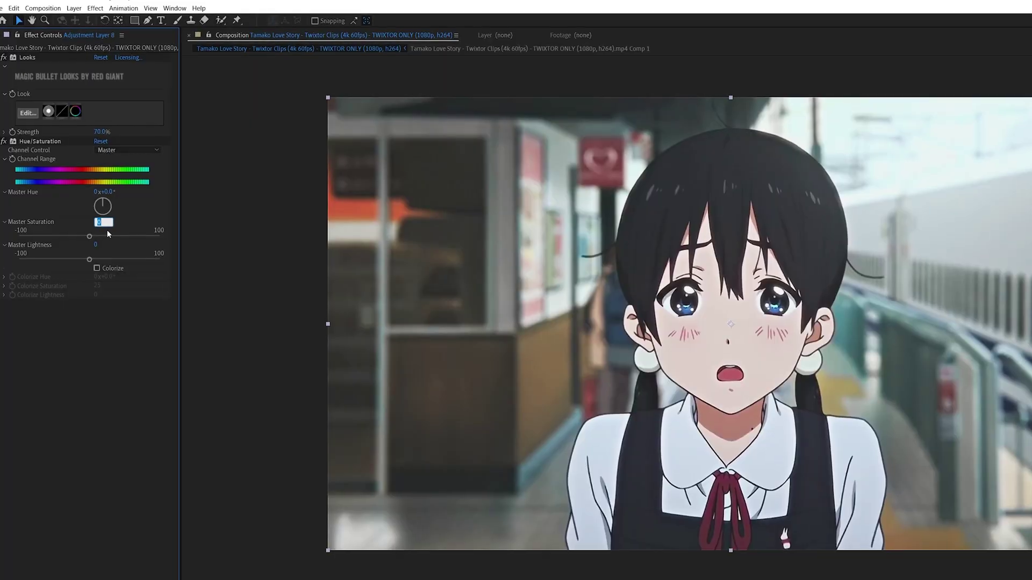
text(-20)
key(Return)
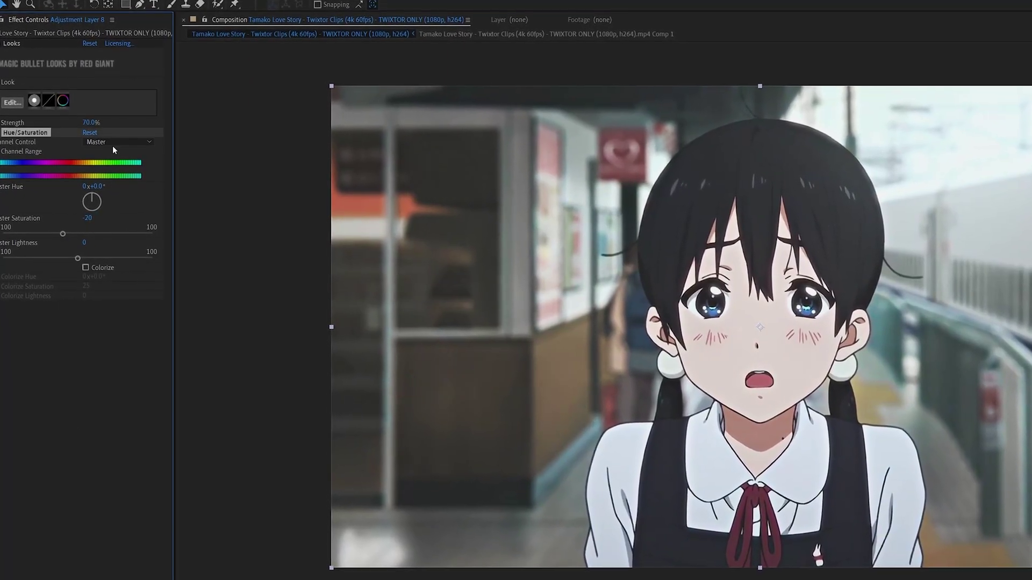
Raise the saturation of the Reds channel slightly and set the Blues channel's saturation to -36.
click(112, 144)
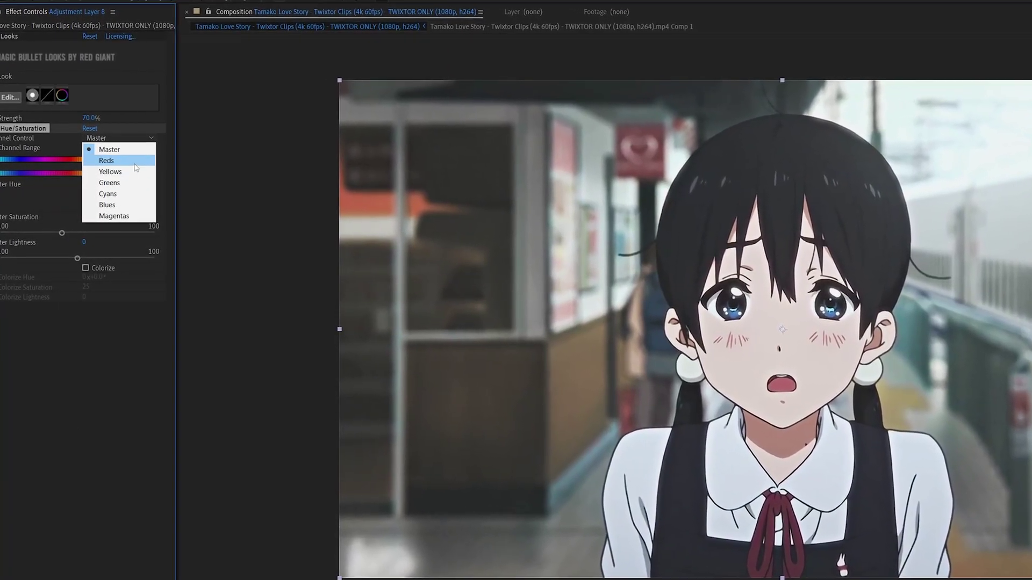
click(135, 165)
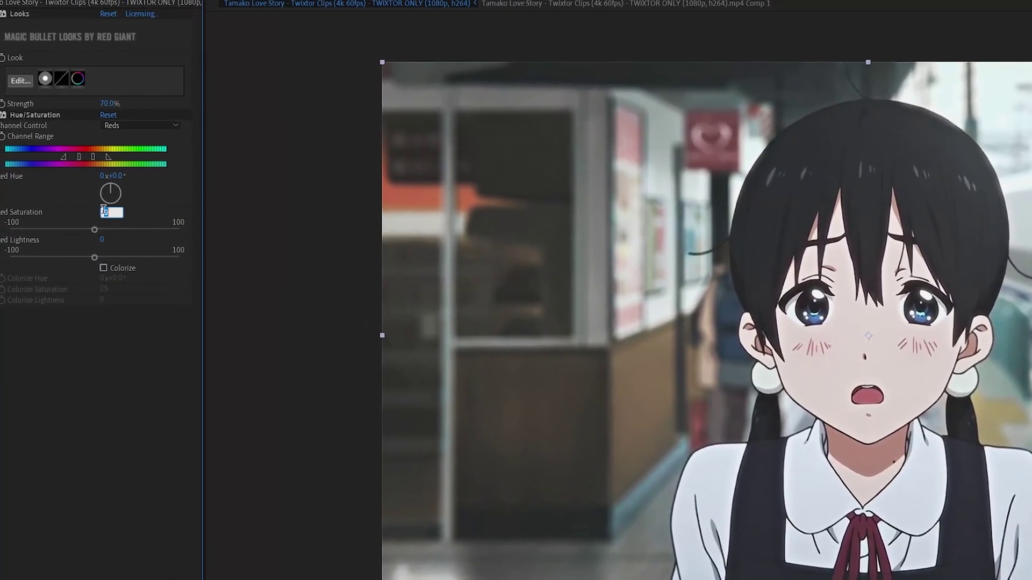
click(138, 127)
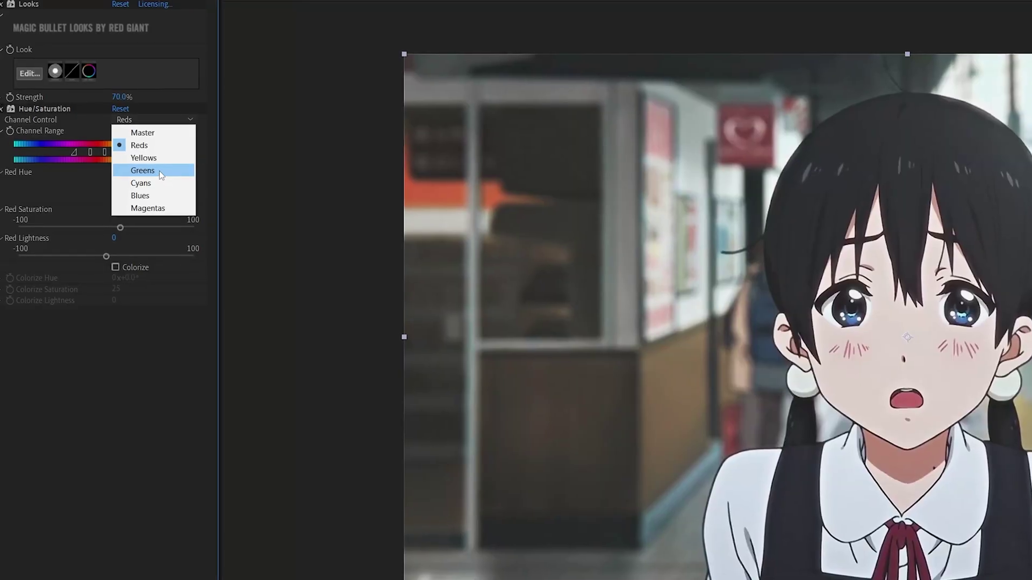
click(144, 197)
click(122, 207)
text(-36)
key(Return)
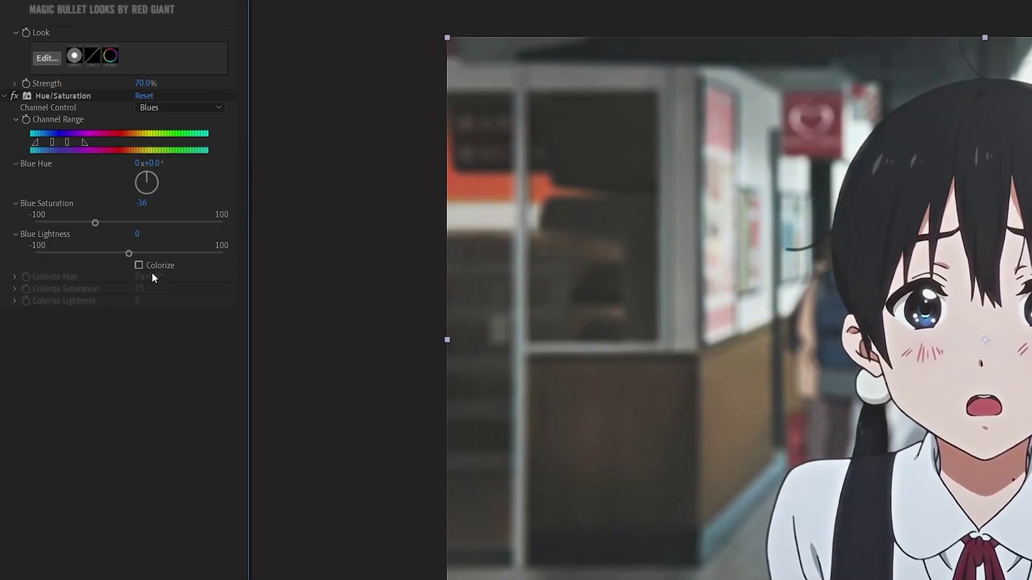
Set the Blues channel's lightness to -22 in the Hue/Saturation effect.
click(138, 234)
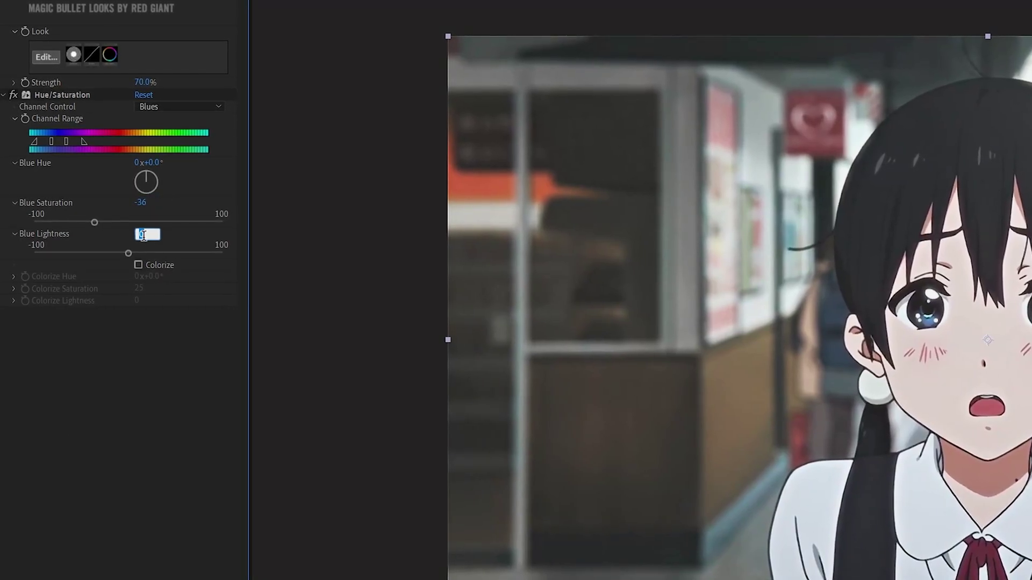
text(-22)
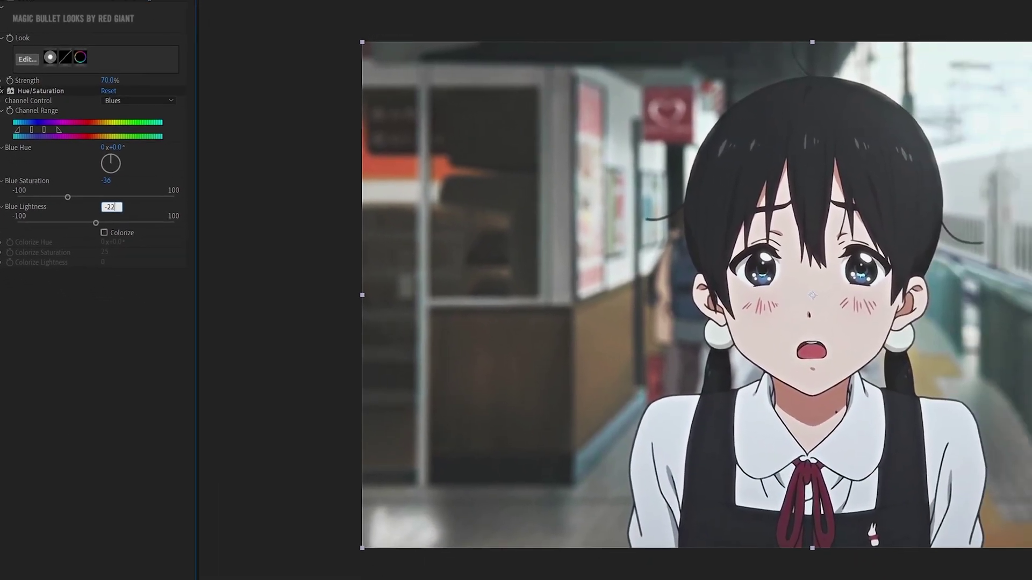
key(Return)
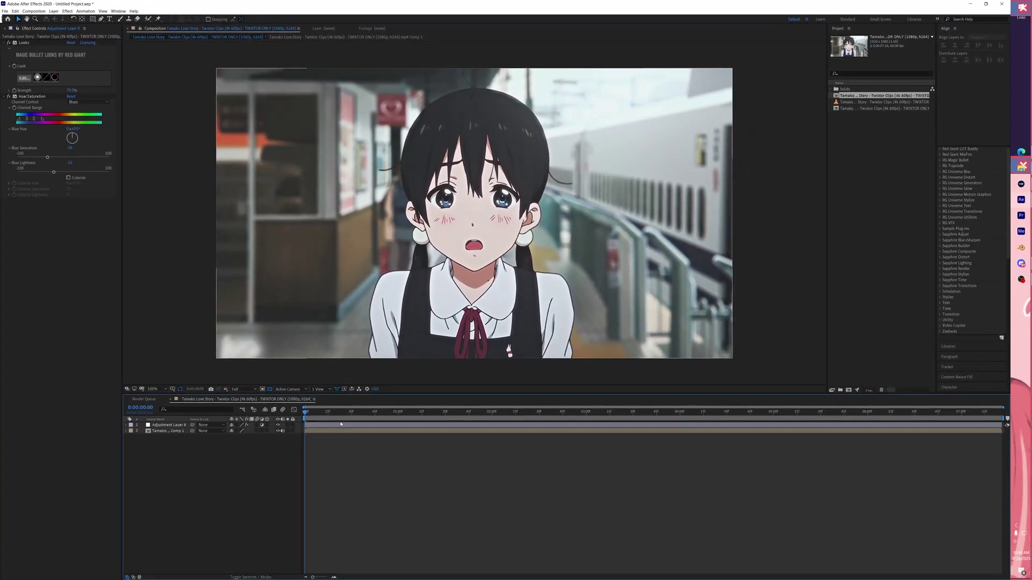
Apply a second Looks effect to the adjustment layer and add a Haze/Flare tool in its Lens stage.
click(341, 425)
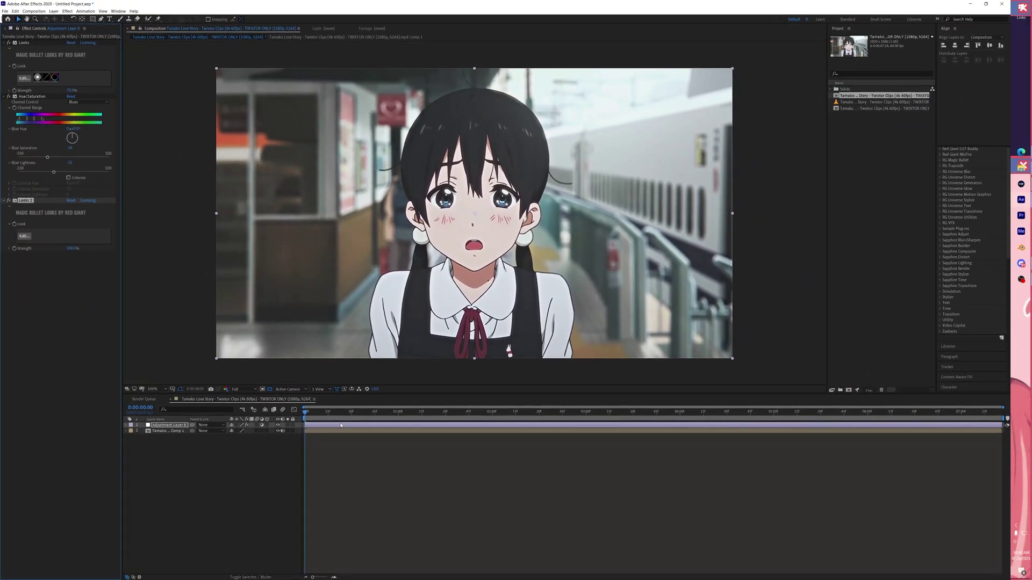
click(23, 237)
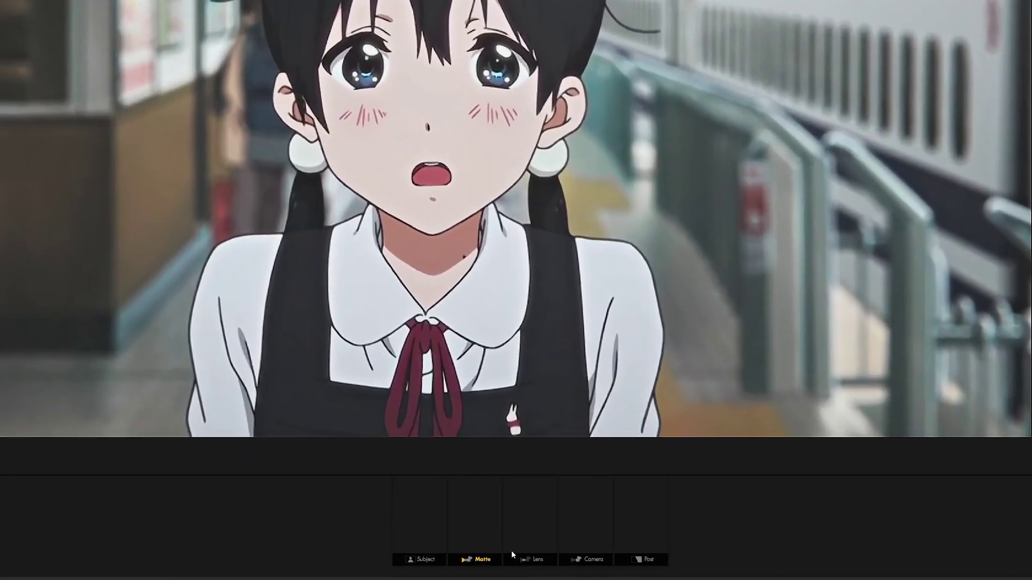
click(513, 557)
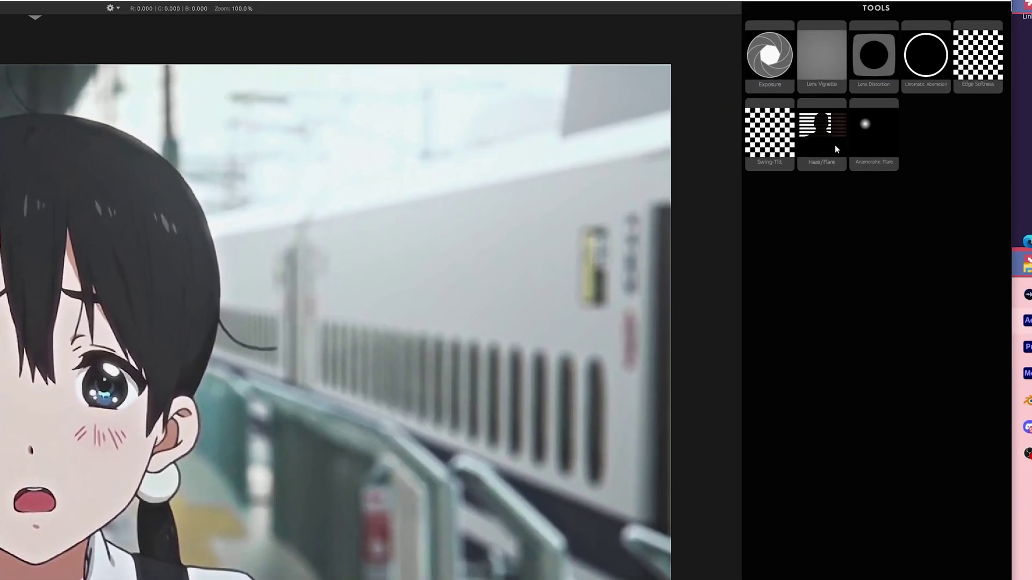
double_click(834, 144)
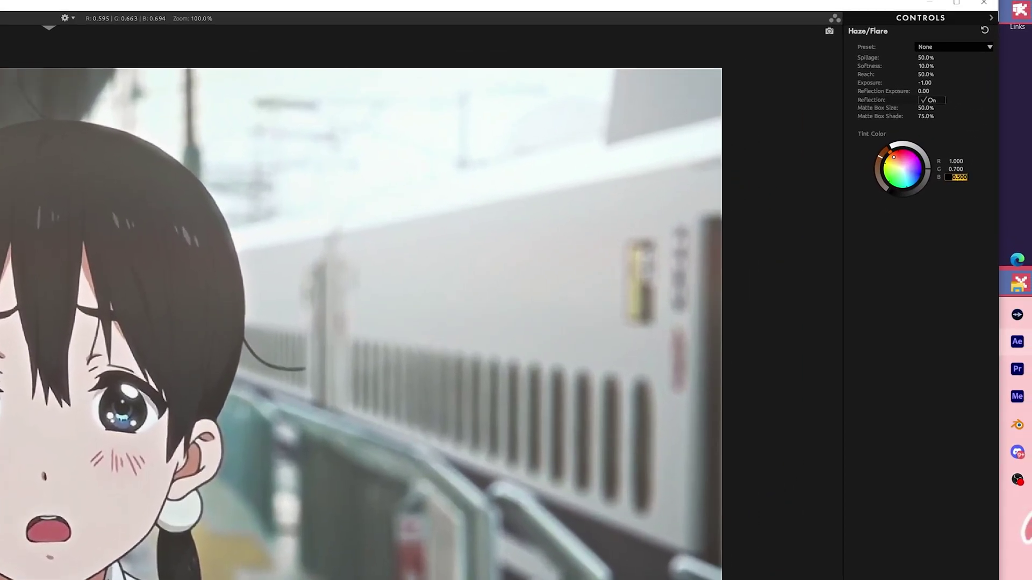
Make the Haze/Flare tint color white by setting its green and blue values to 1.000.
click(985, 104)
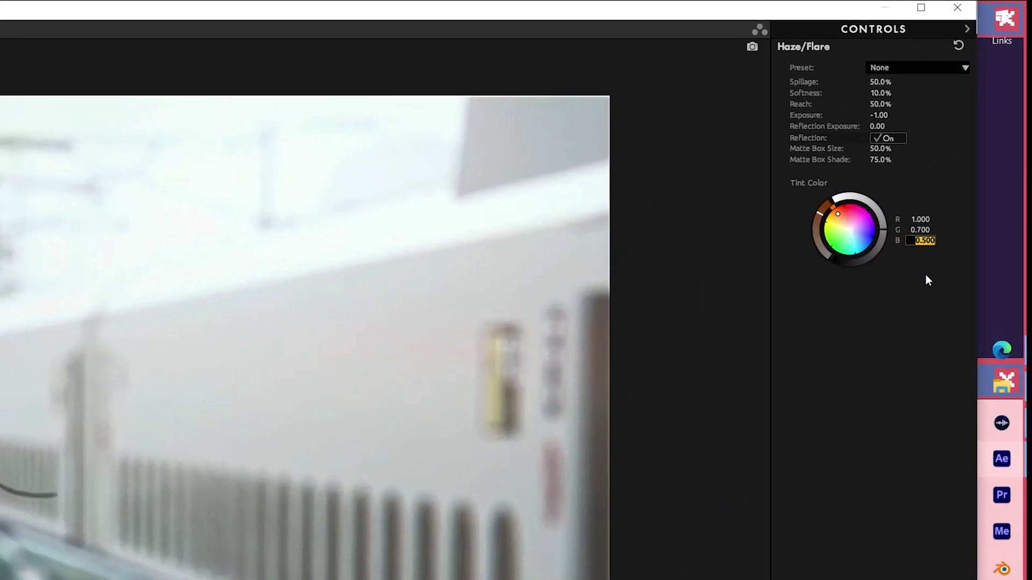
text(2)
key(Return)
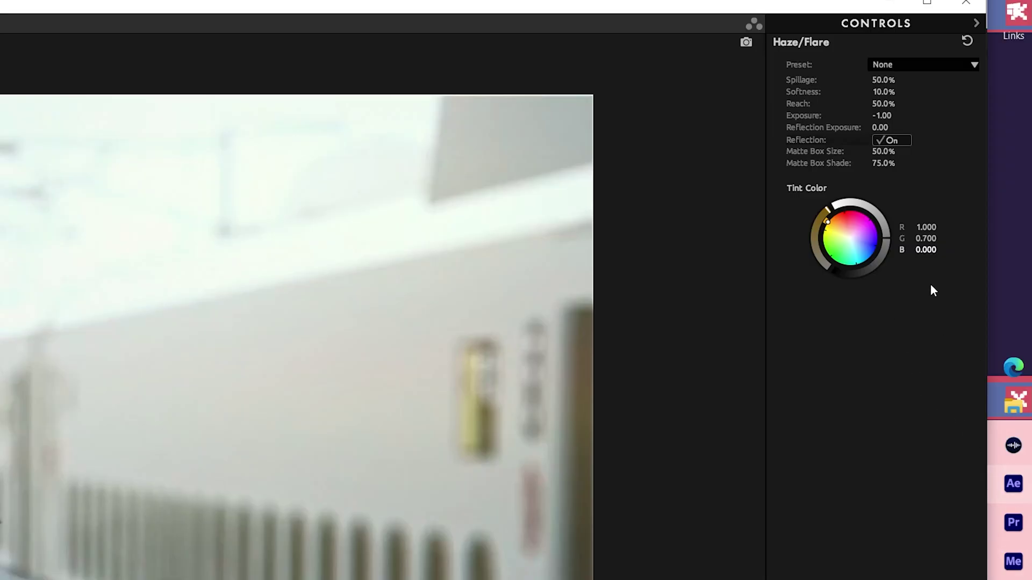
click(924, 250)
text(11)
key(Return)
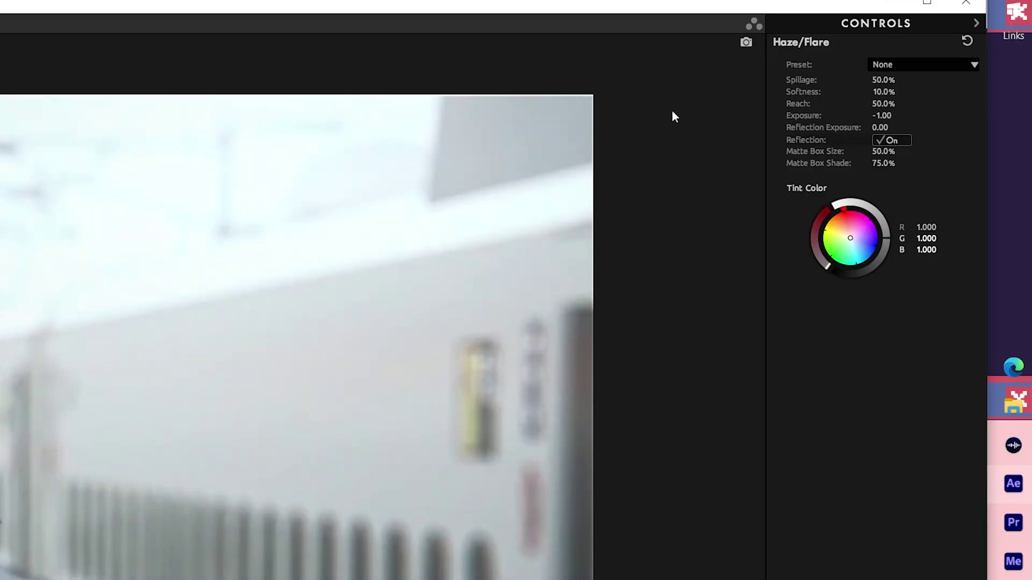
Set the Haze/Flare spillage to 42.3%, softness to 53.4% and exposure to -2.1.
click(876, 78)
key(Return)
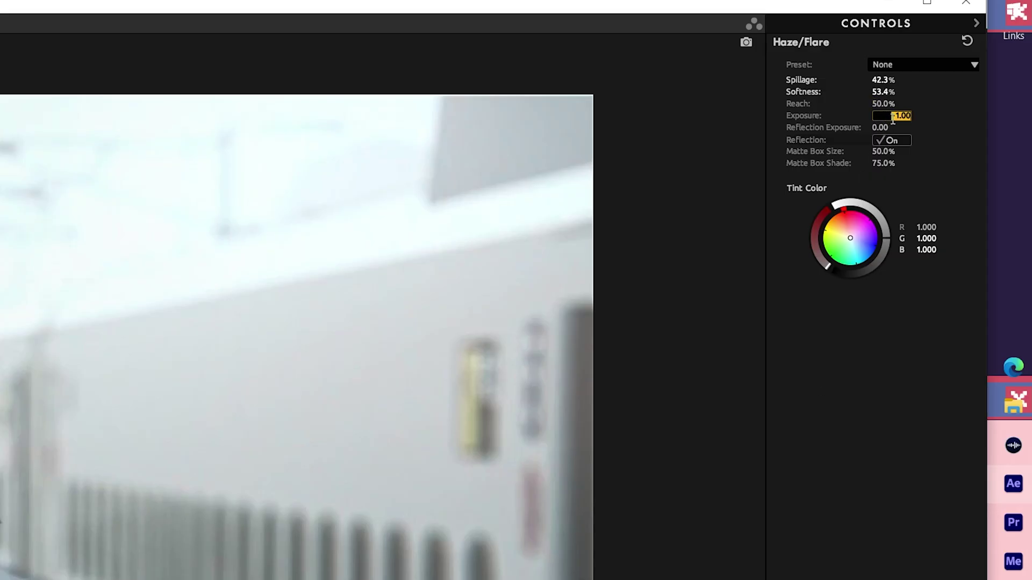
text(-2.1)
key(Return)
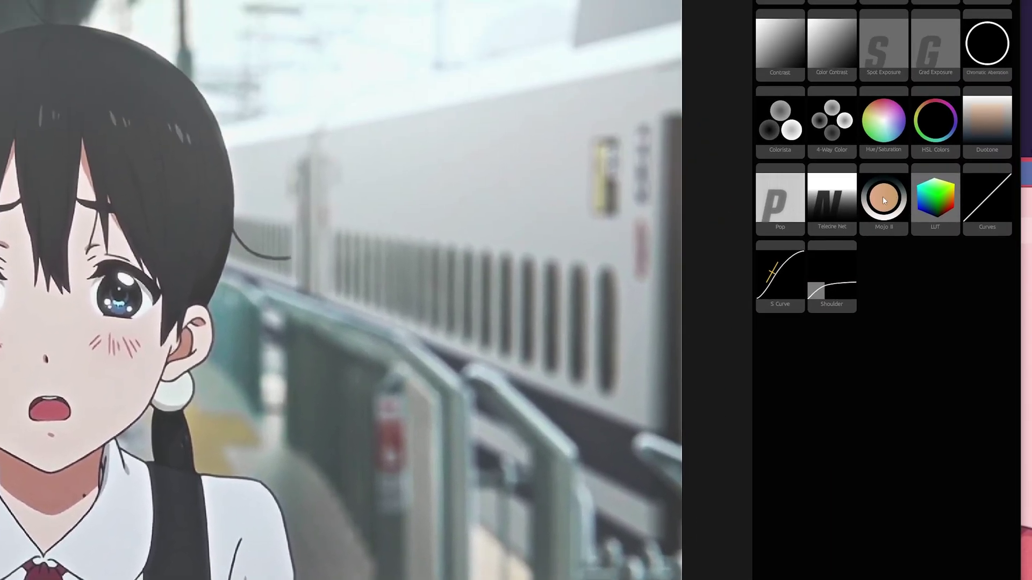
Add an HSL Colors tool to the second look, set its green hue to 6%, and accept the look.
click(933, 126)
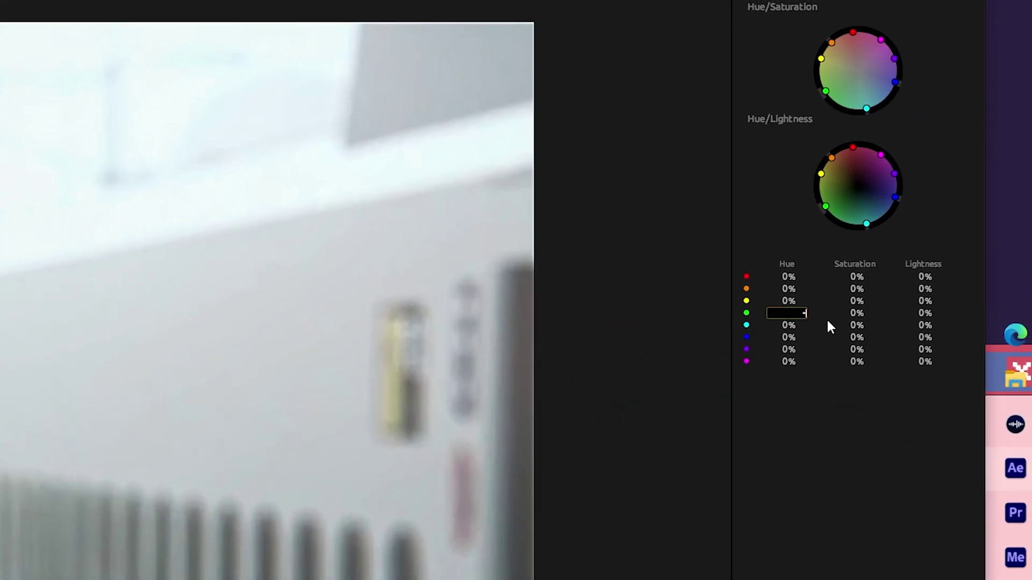
text(6)
key(Return)
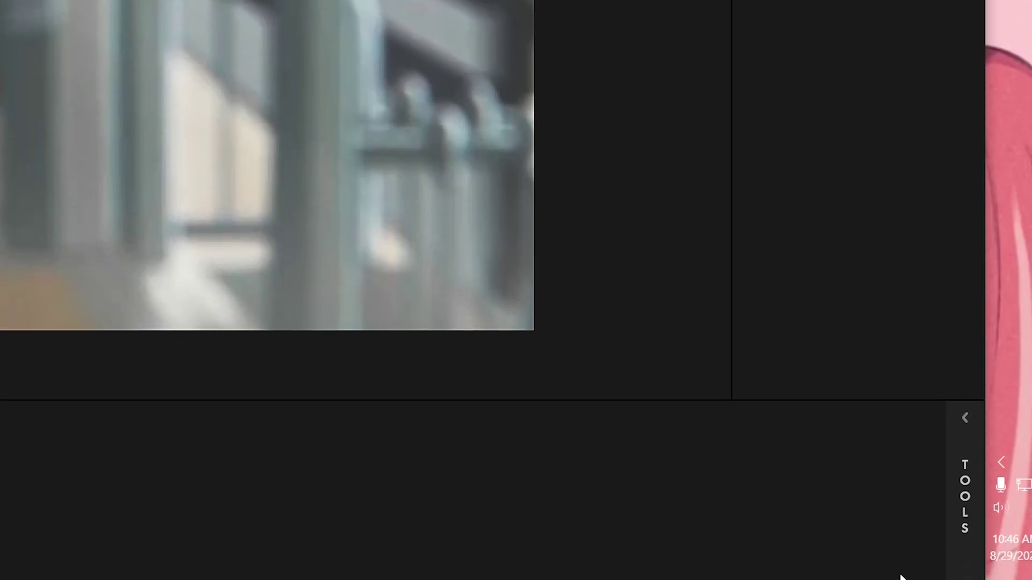
click(858, 565)
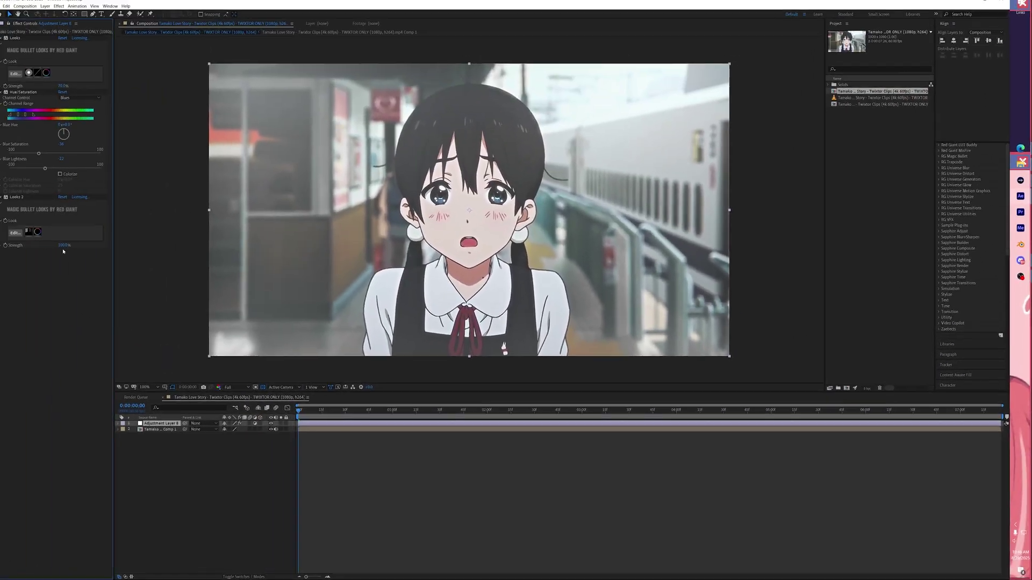
Set the strength of the second Looks effect to 55%.
click(64, 245)
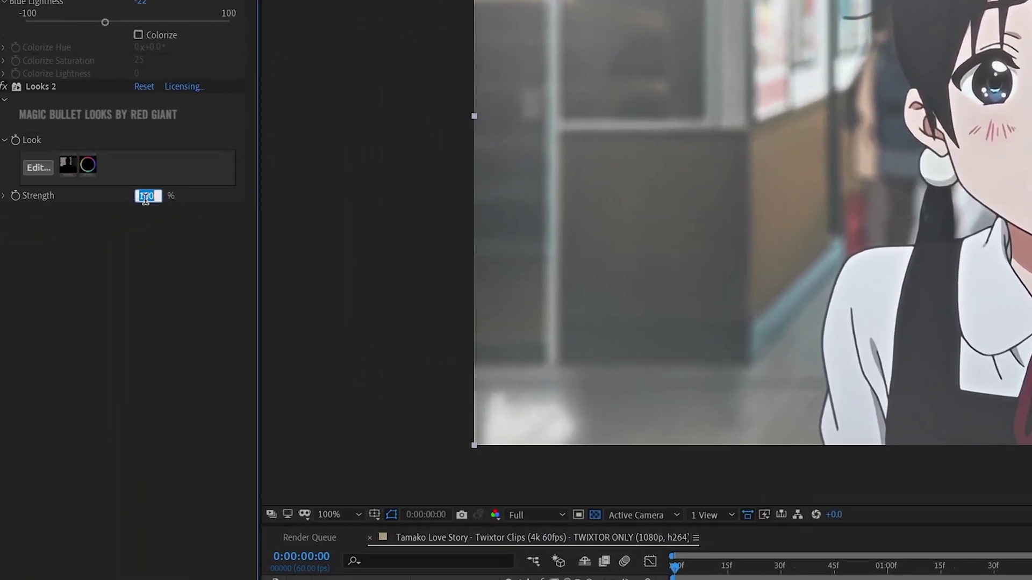
text(55)
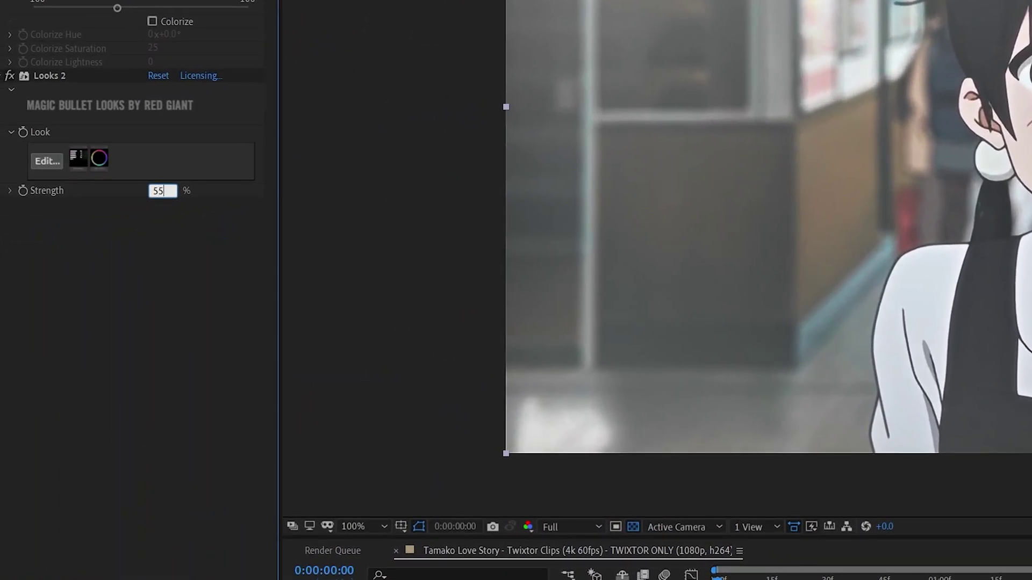
key(Return)
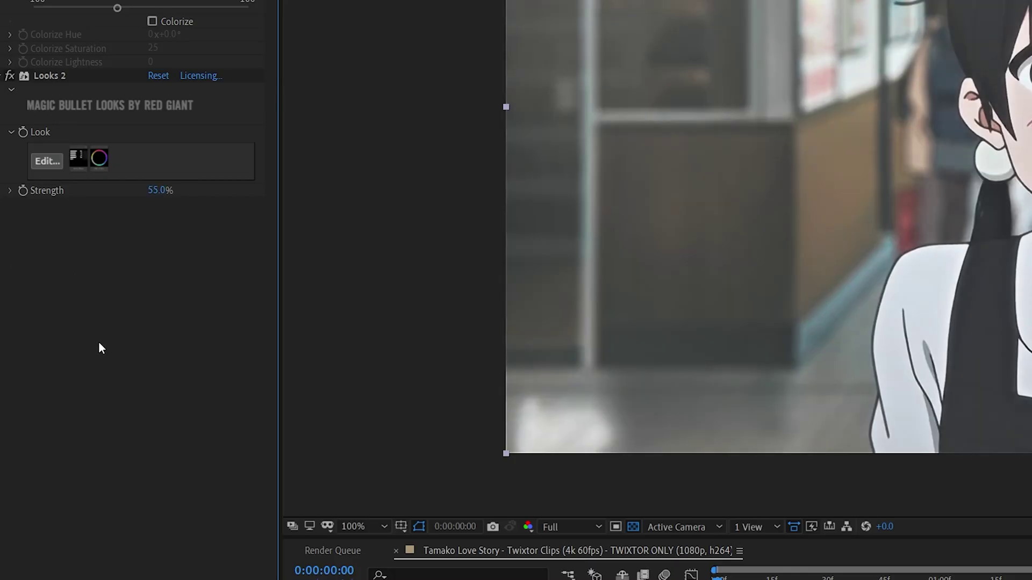
Apply a third Looks effect to the adjustment layer and add a Pop tool in its Subject stage.
key(ctrl+space)
text(look)
key(Return)
click(51, 291)
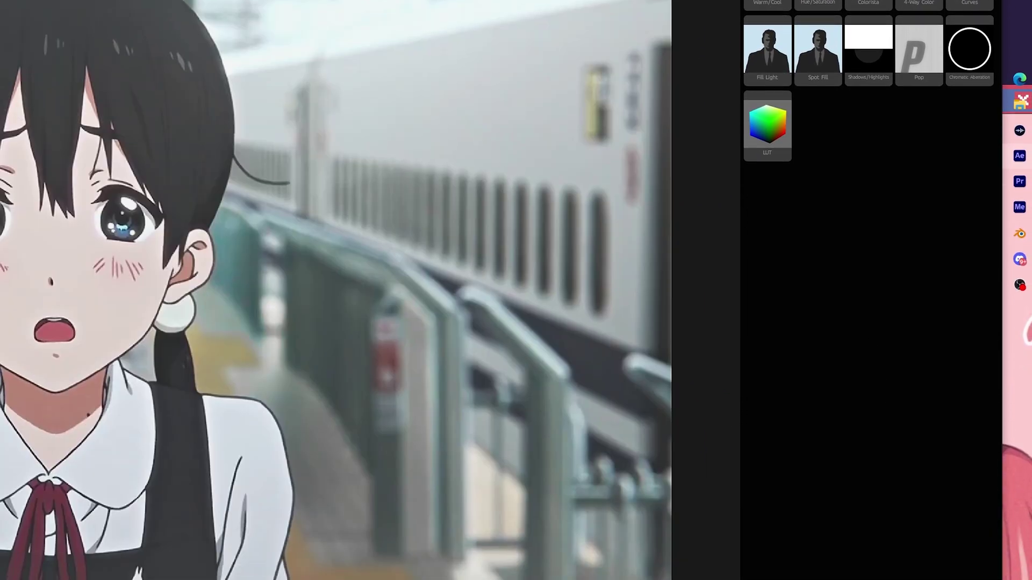
drag(919, 215, 108, 548)
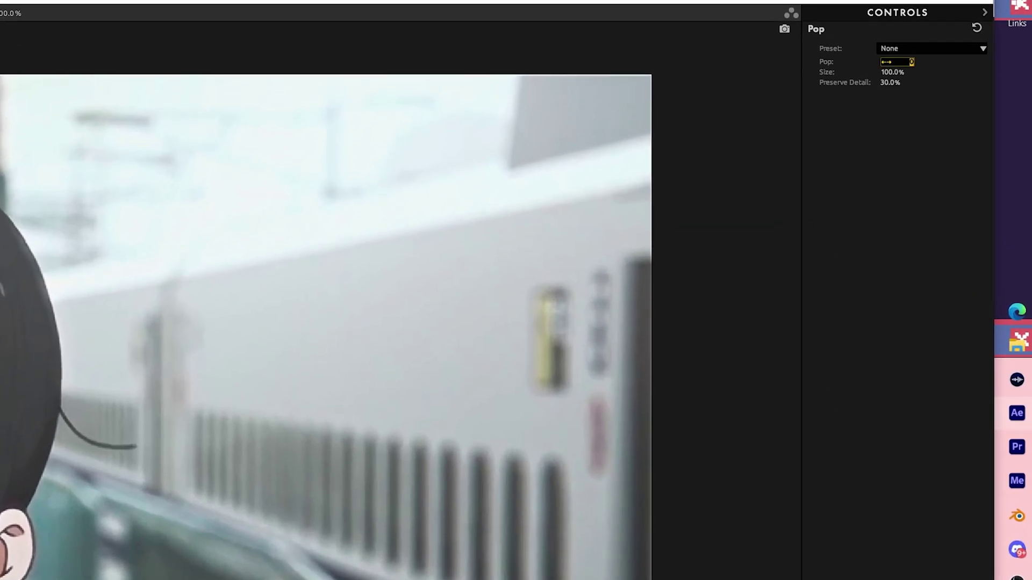
Set the Pop tool's pop amount to 25% and its size to 300%.
key(Return)
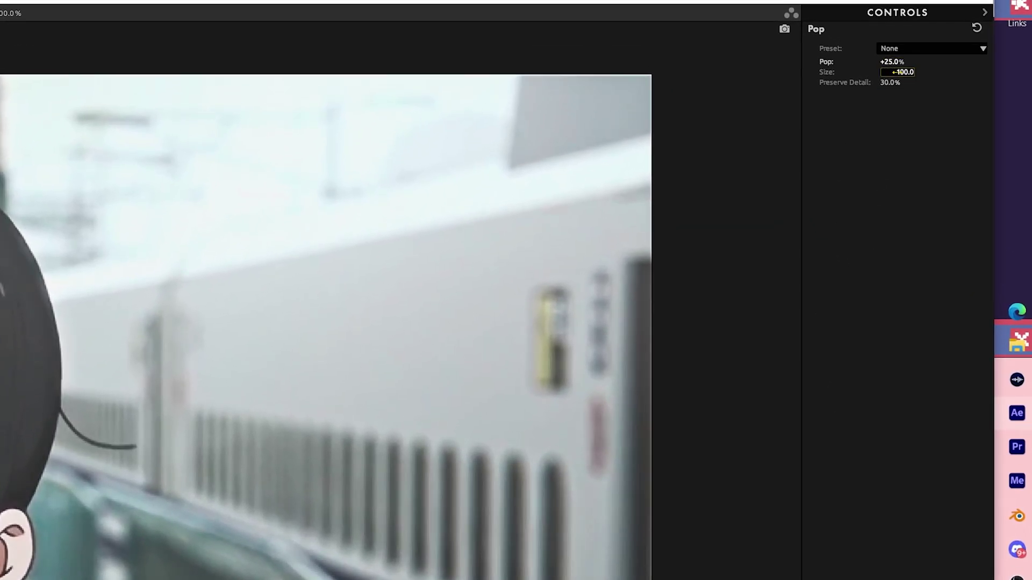
text(5)
click(896, 62)
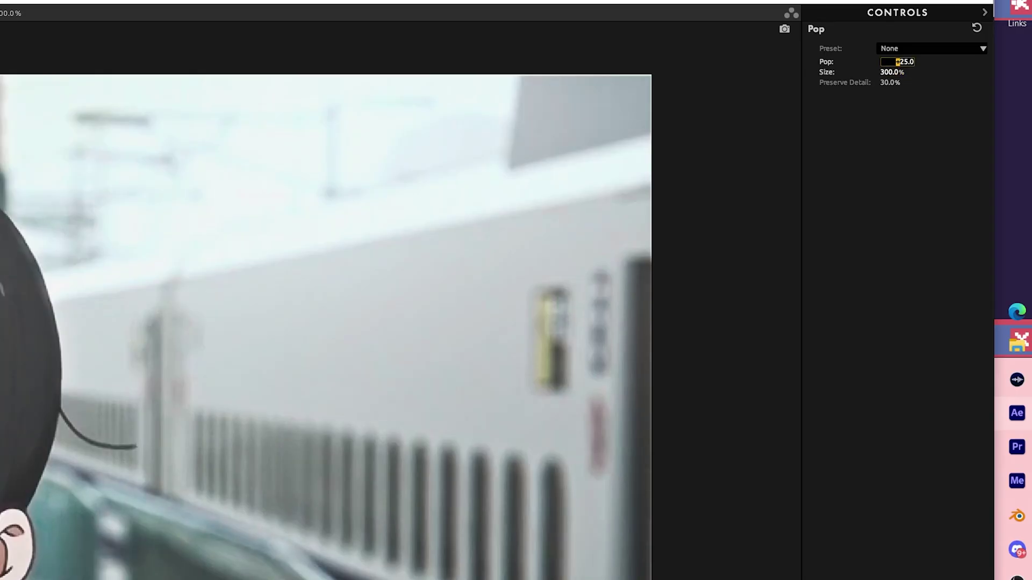
text(25)
key(Return)
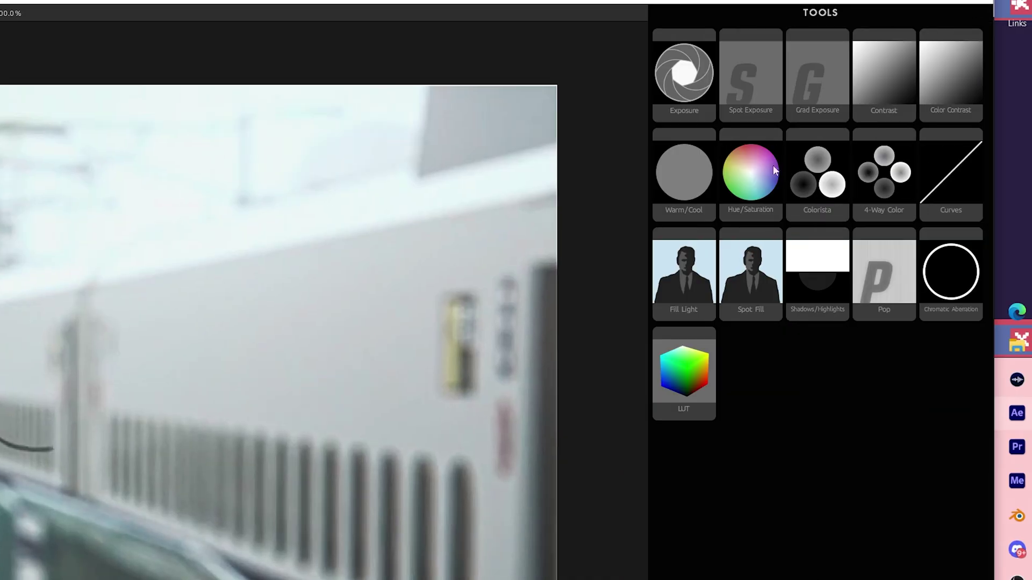
Add a Contrast tool to the Subject stage with contrast 0.11 and pivot 0.18.
drag(881, 90, 164, 526)
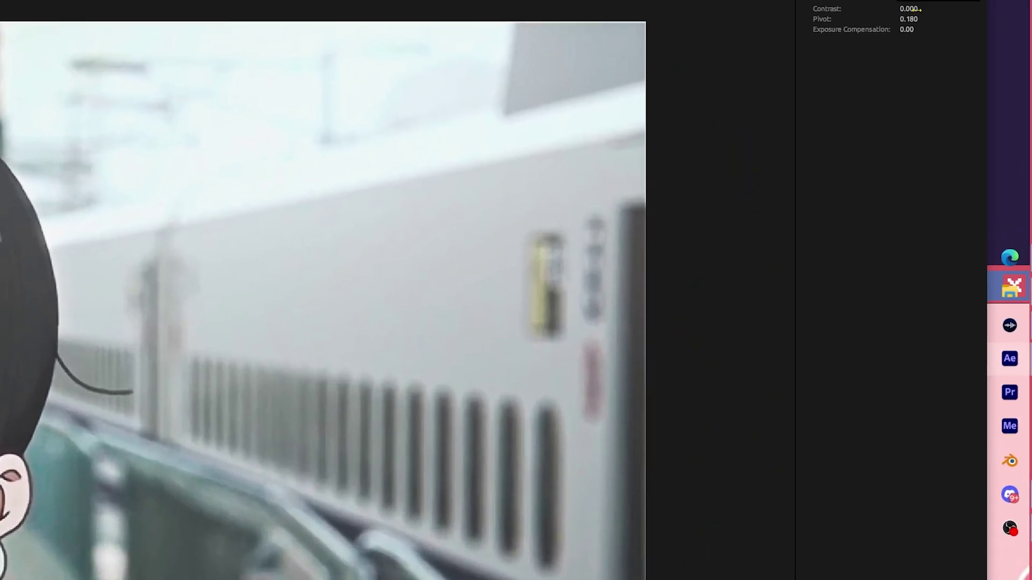
click(916, 10)
text(0)
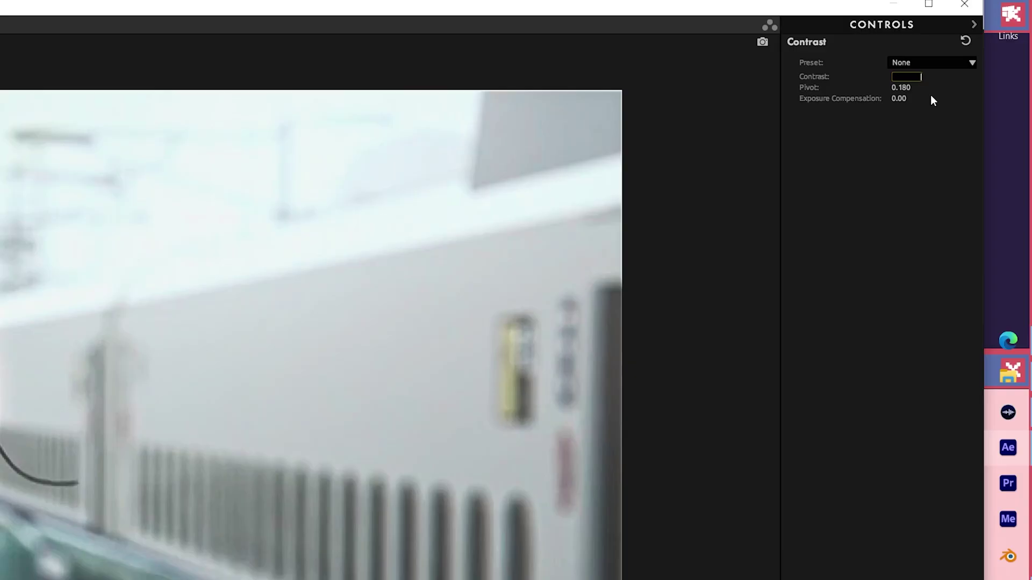
text(.11)
key(Return)
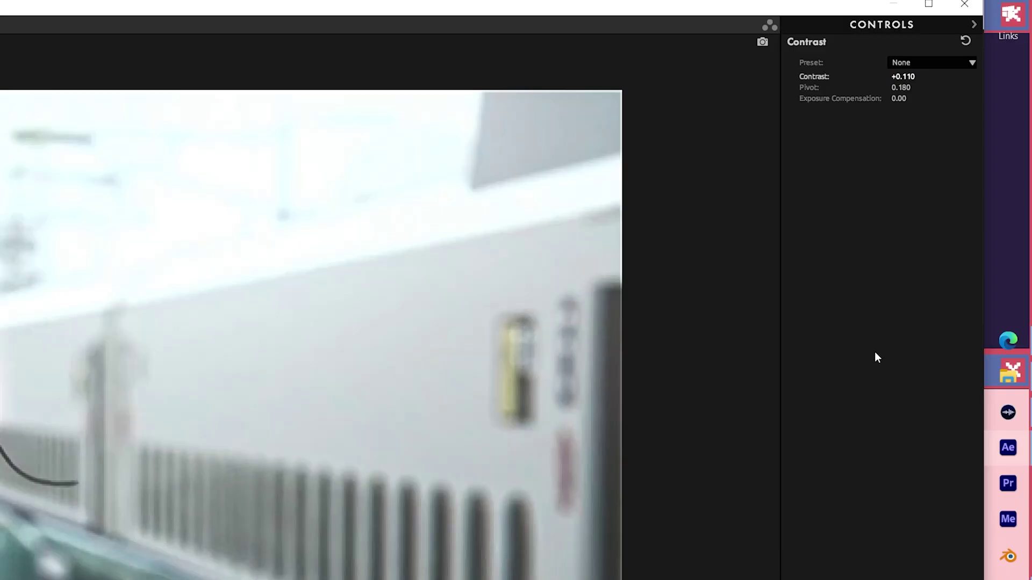
click(907, 89)
text(0.18)
key(Return)
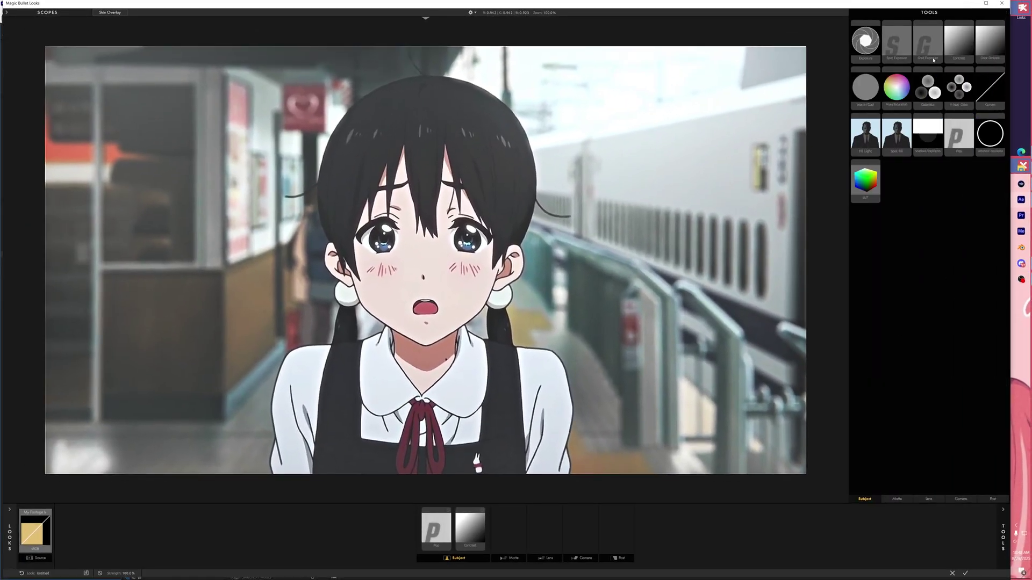
Add a Grad Exposure tool to the Subject stage with stops at 1.1, Y1 at -100% and falloff at about 0.8.
drag(928, 40, 488, 518)
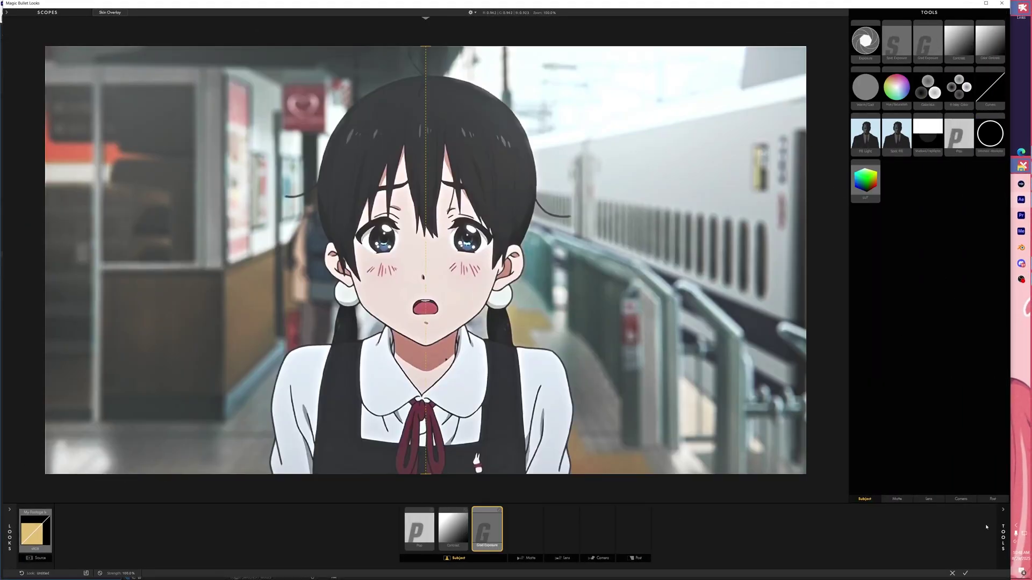
click(1000, 536)
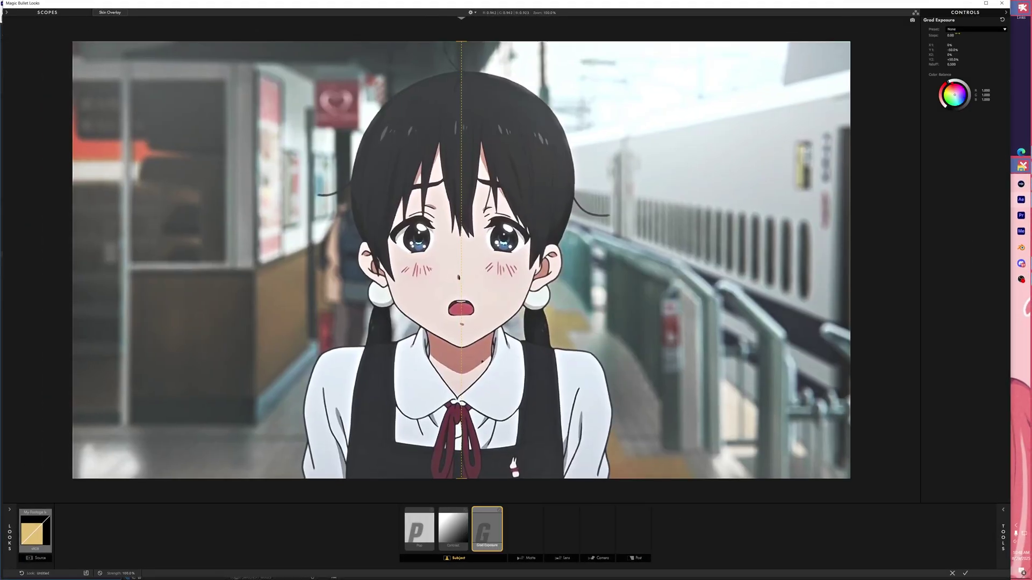
double_click(950, 35)
text(1.1)
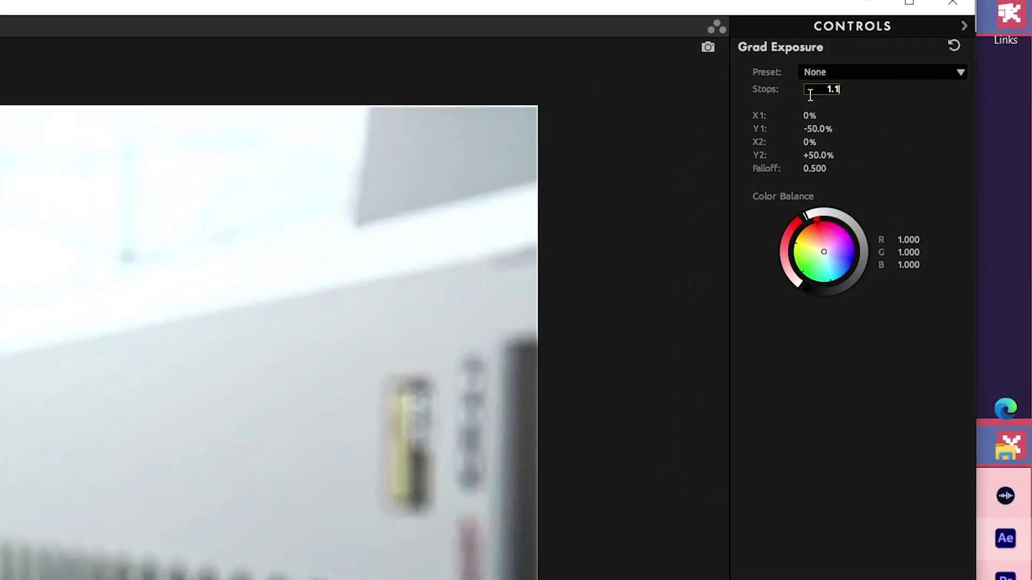
key(Return)
drag(816, 129, 790, 128)
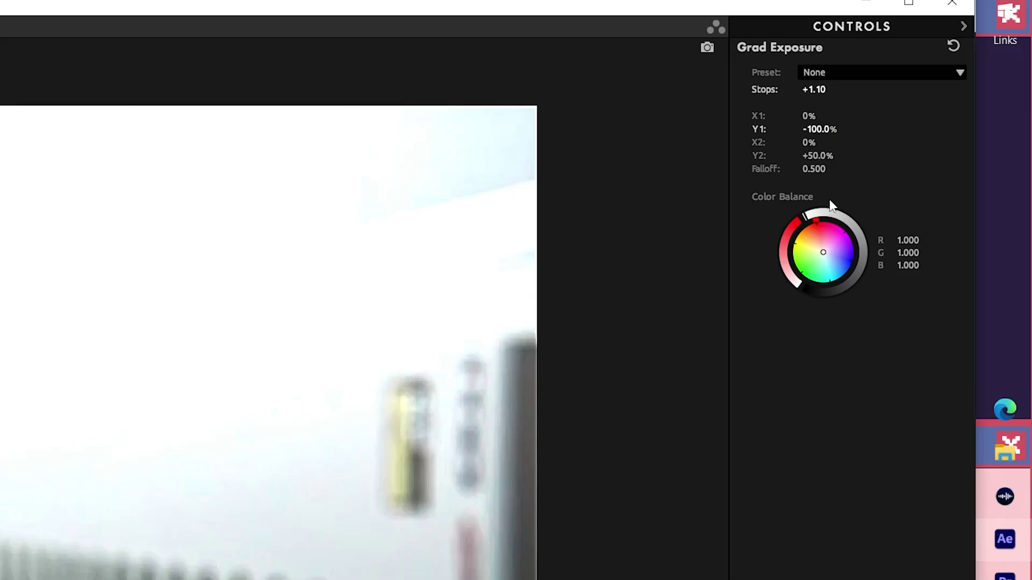
drag(814, 169, 831, 170)
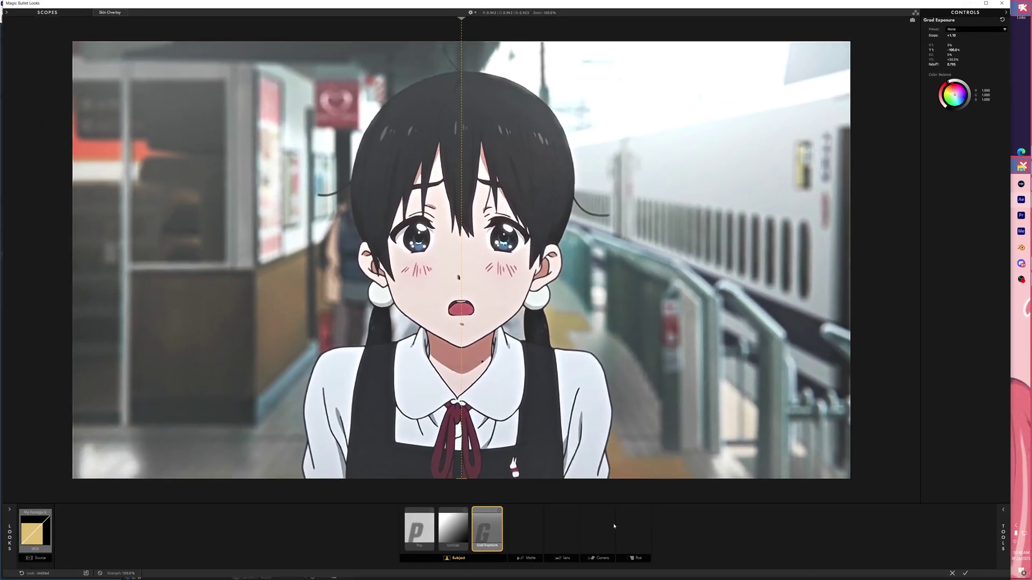
Add a Diffusion tool in the look's Matte stage.
click(596, 555)
click(1008, 559)
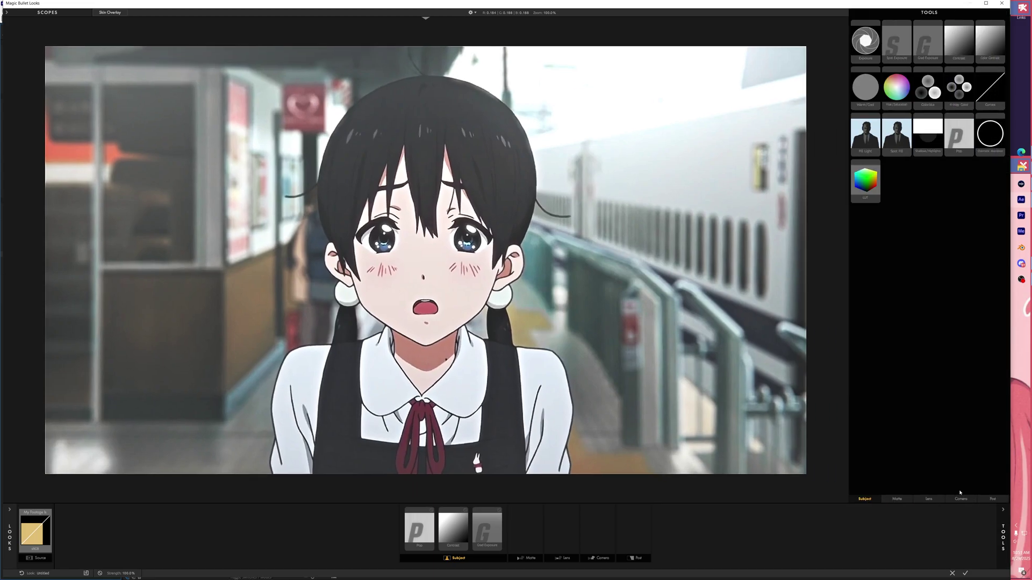
click(928, 498)
click(897, 499)
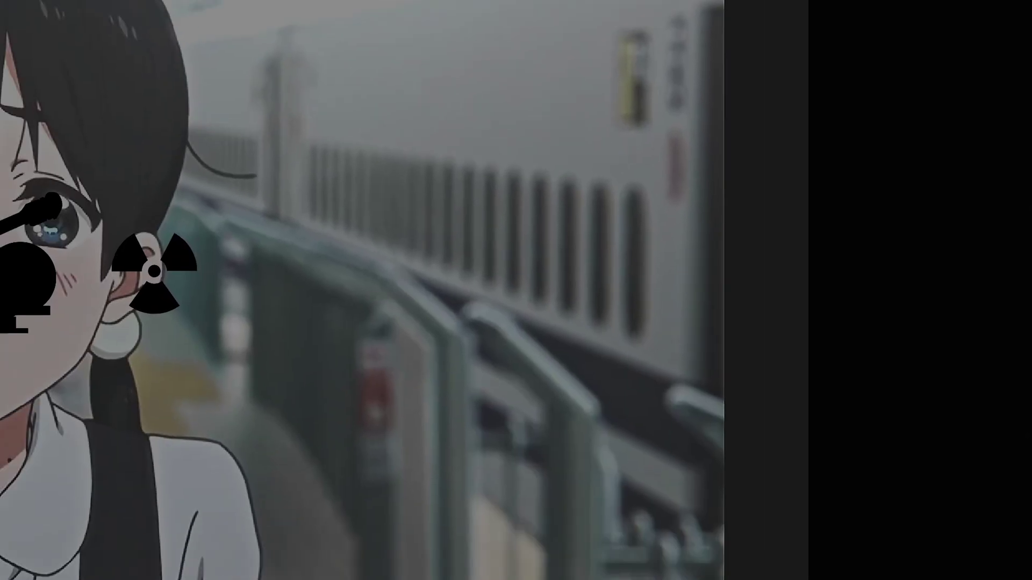
click(369, 503)
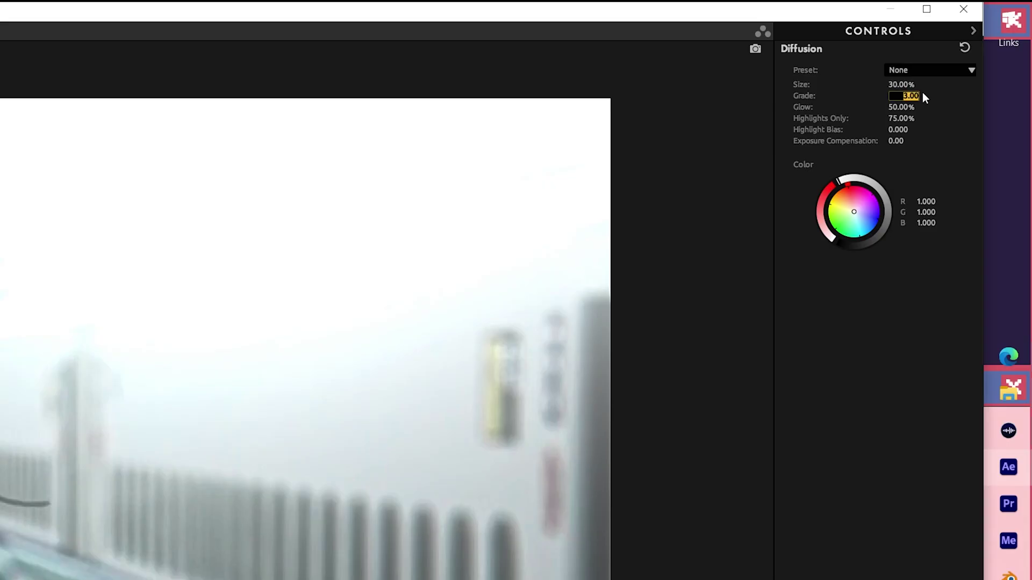
Set the Diffusion grade to 0.25 and glow to 57.7%, and adjust its Highlights Only amount.
text(.25)
key(Return)
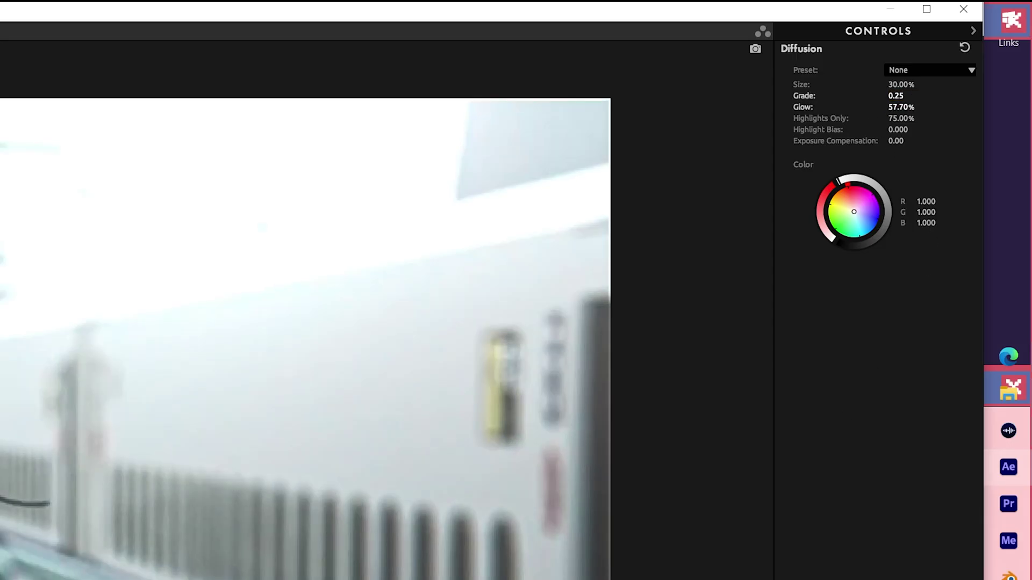
drag(901, 118, 898, 119)
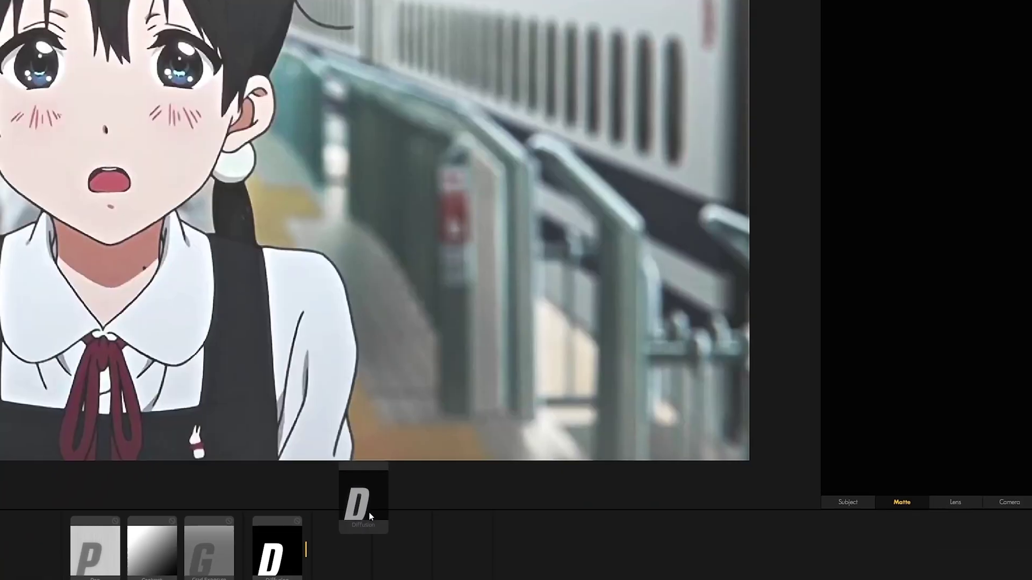
Add a second Diffusion tool to the Matte stage and adjust its size.
drag(369, 512, 339, 500)
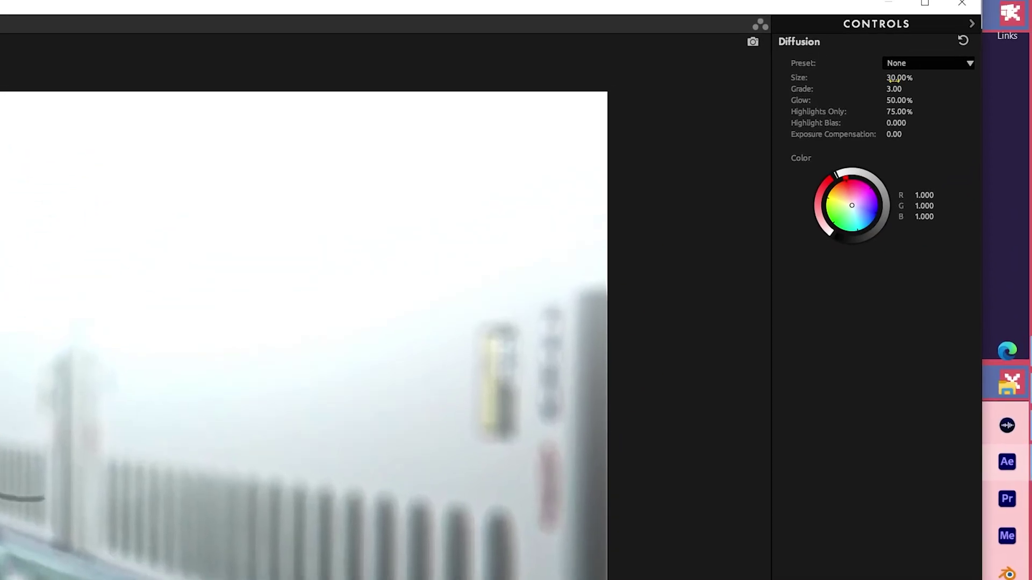
drag(899, 78, 877, 100)
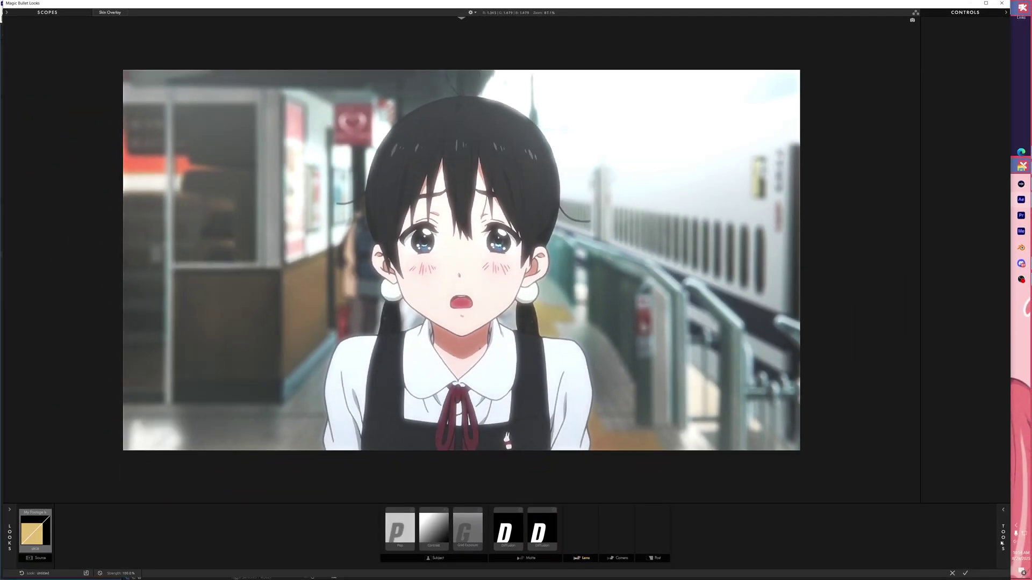
Add a Lens Vignette tool in the look's Lens stage.
click(1002, 543)
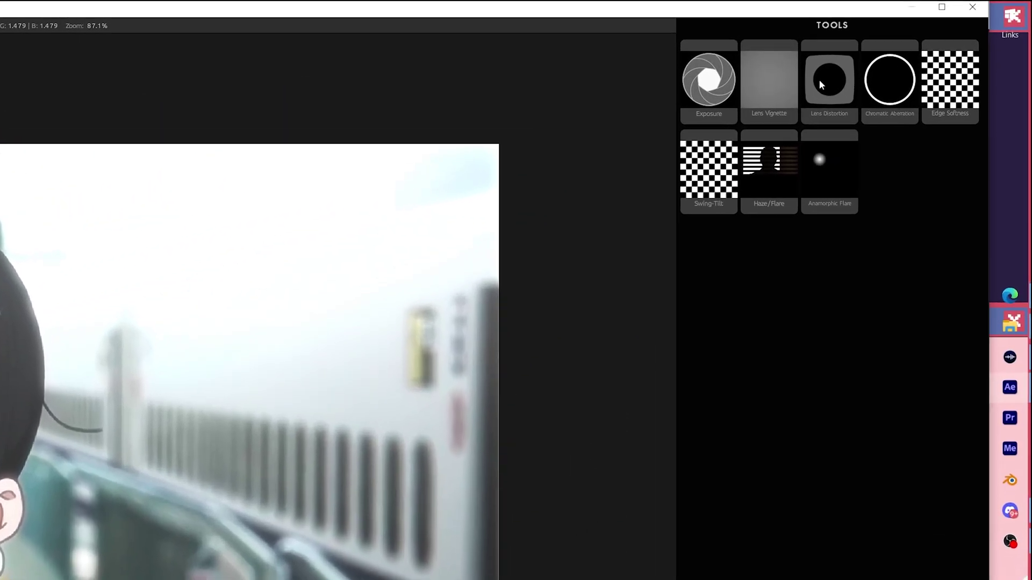
drag(896, 43, 600, 532)
drag(439, 576, 436, 574)
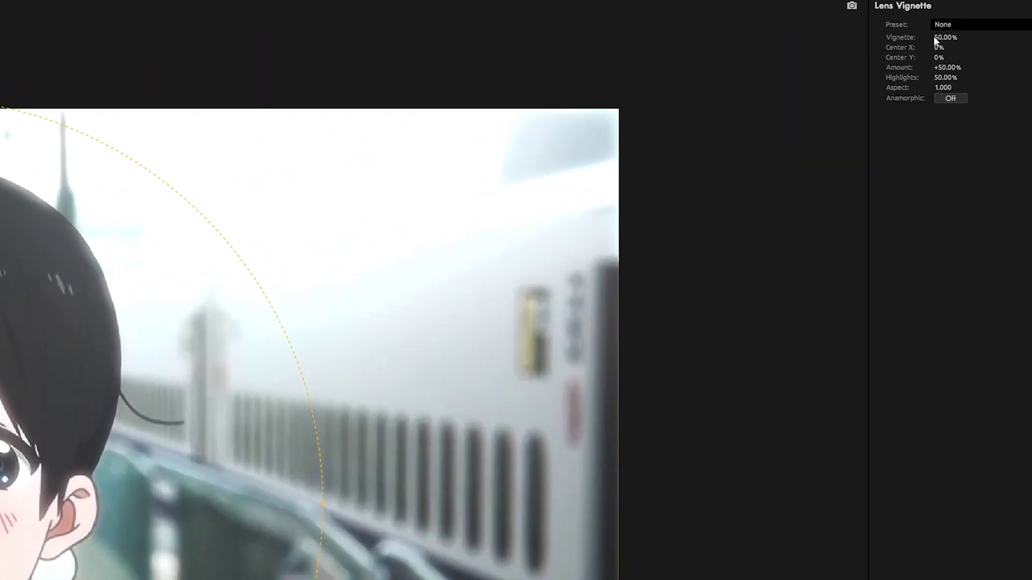
Set the Lens Vignette to 74.1% vignette, +100% amount and 45.2% highlights, and turn on Anamorphic.
drag(935, 38, 1000, 38)
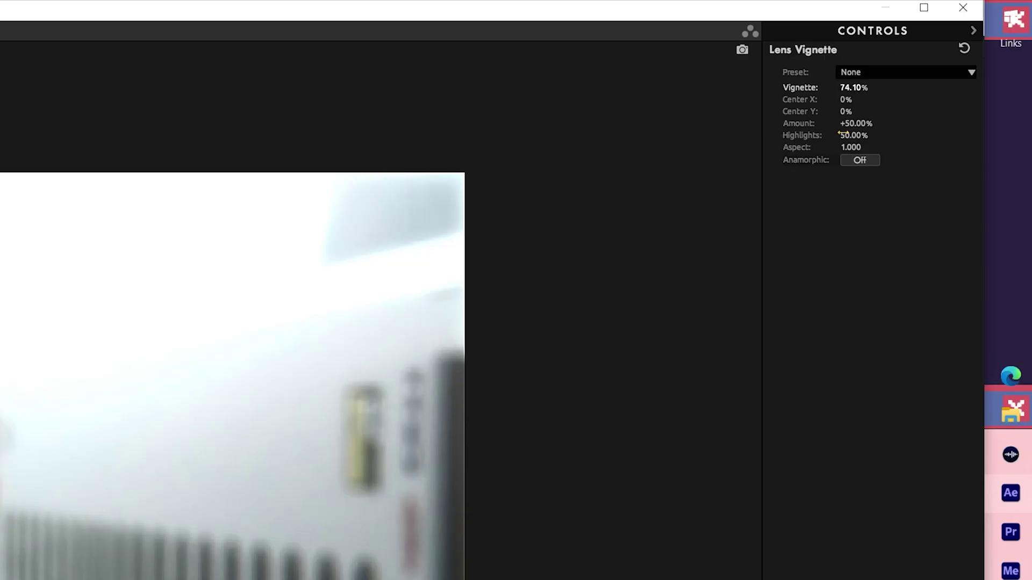
drag(855, 123, 925, 123)
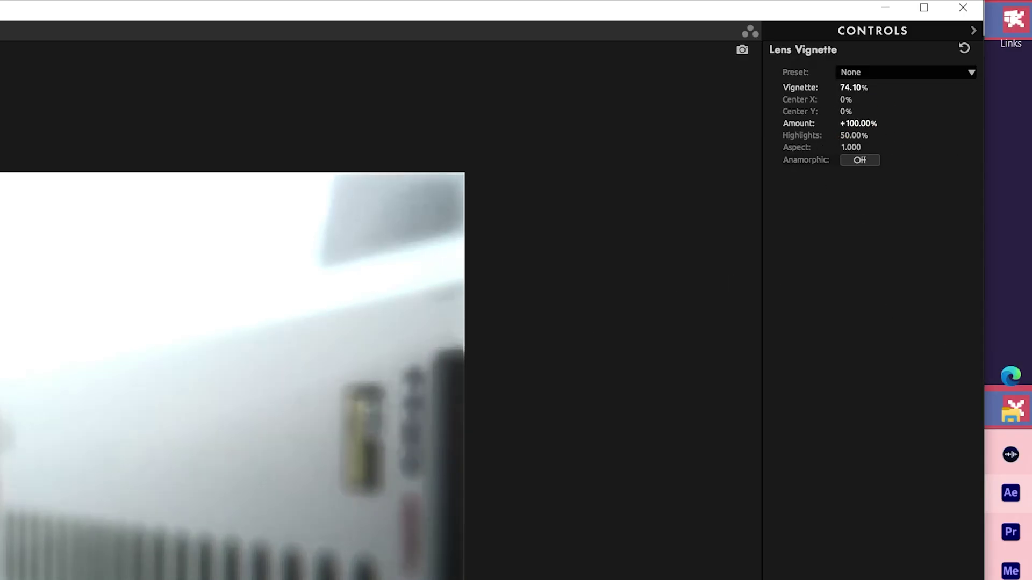
drag(853, 135, 826, 339)
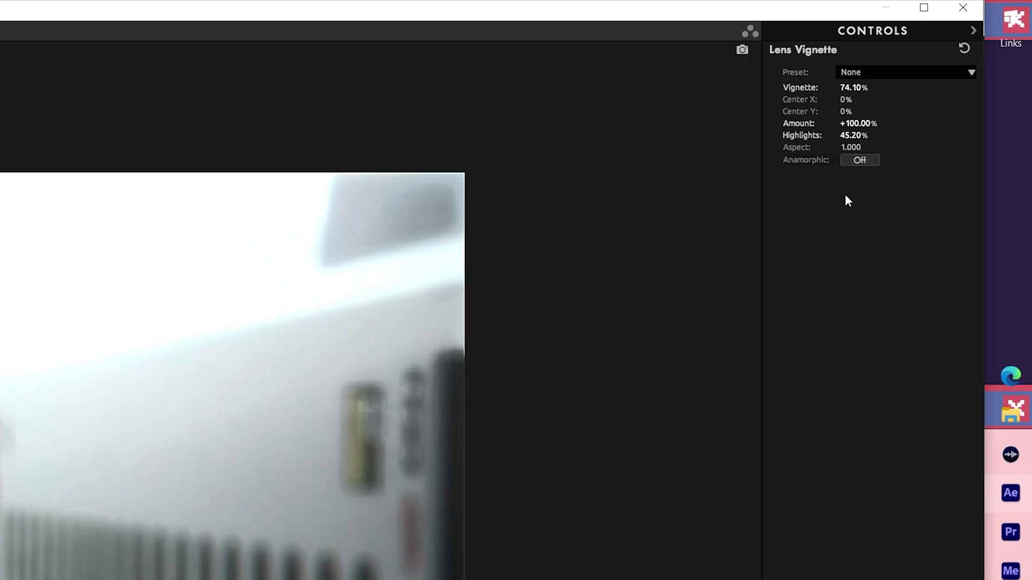
click(860, 160)
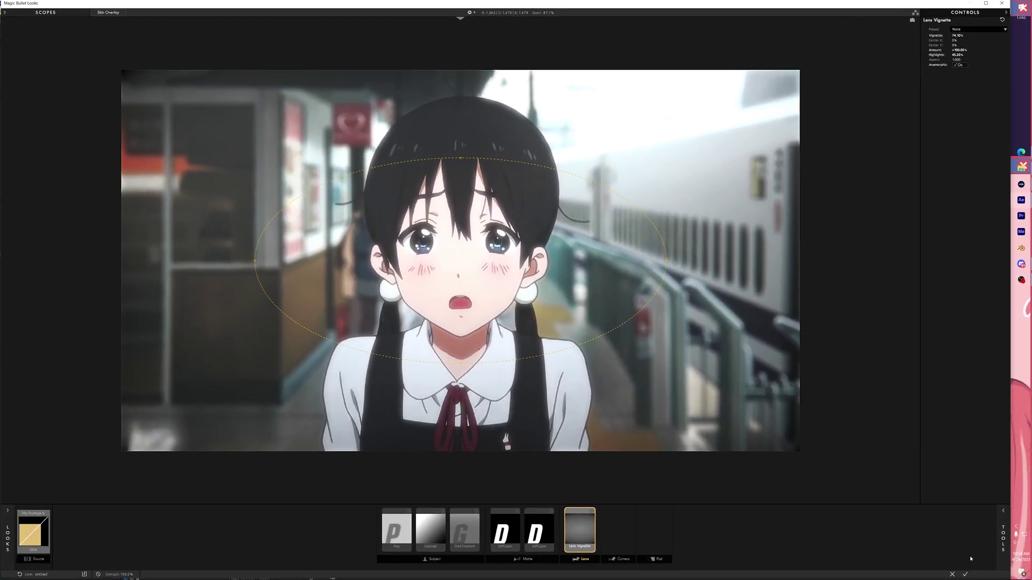
Add an Anamorphic Flare tool to the Lens stage after the vignette.
click(1002, 535)
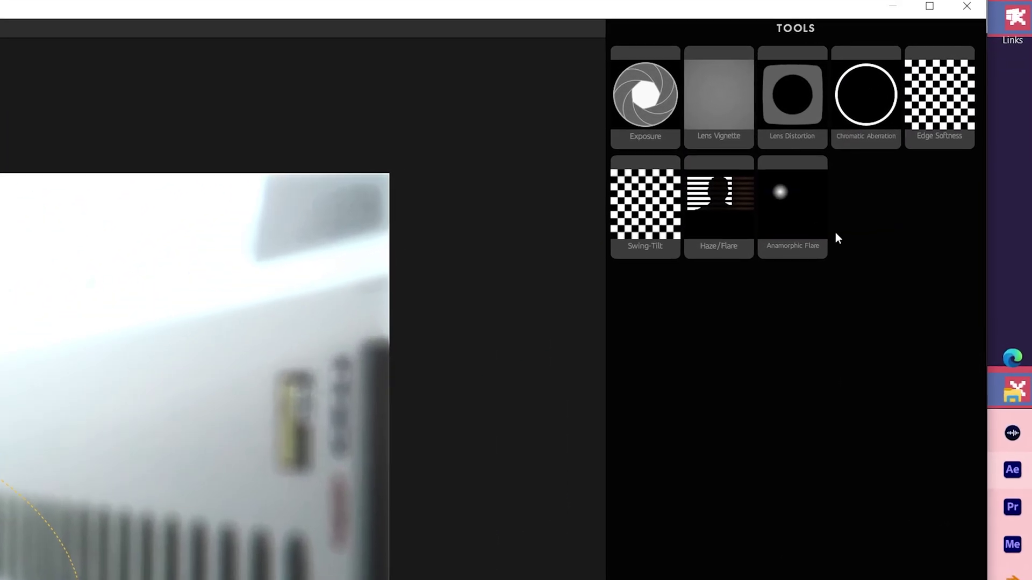
drag(936, 90, 601, 533)
drag(454, 521, 455, 521)
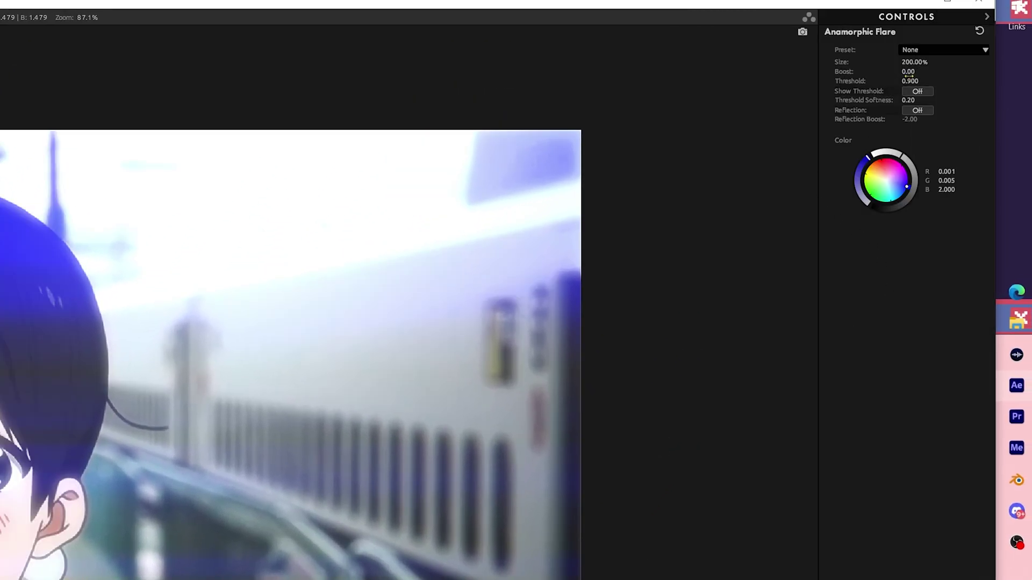
Set the Anamorphic Flare to 20% size, -5.70 boost and 1.000 threshold.
click(920, 50)
click(921, 61)
text(20)
key(Return)
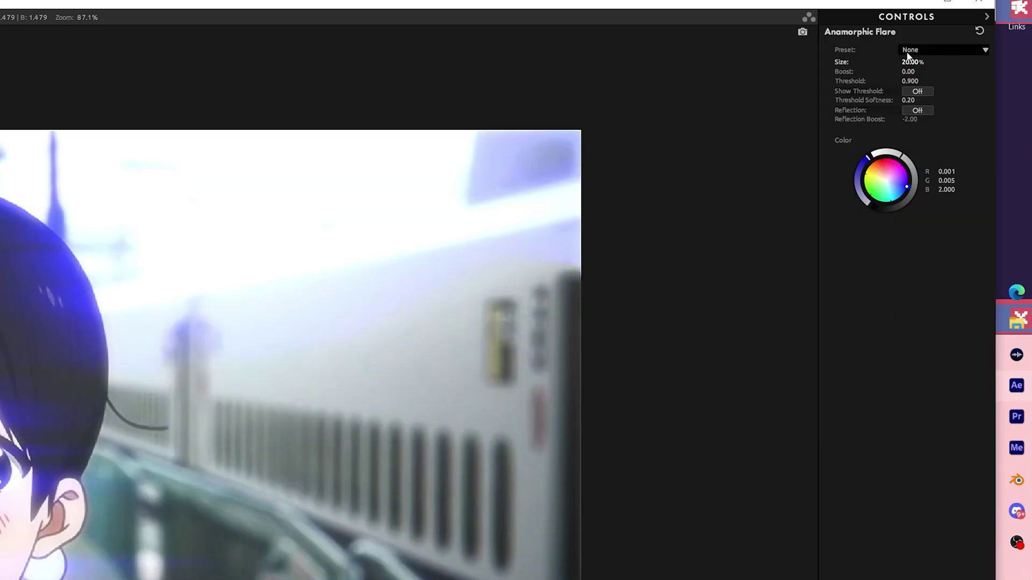
text(-5.7)
key(Return)
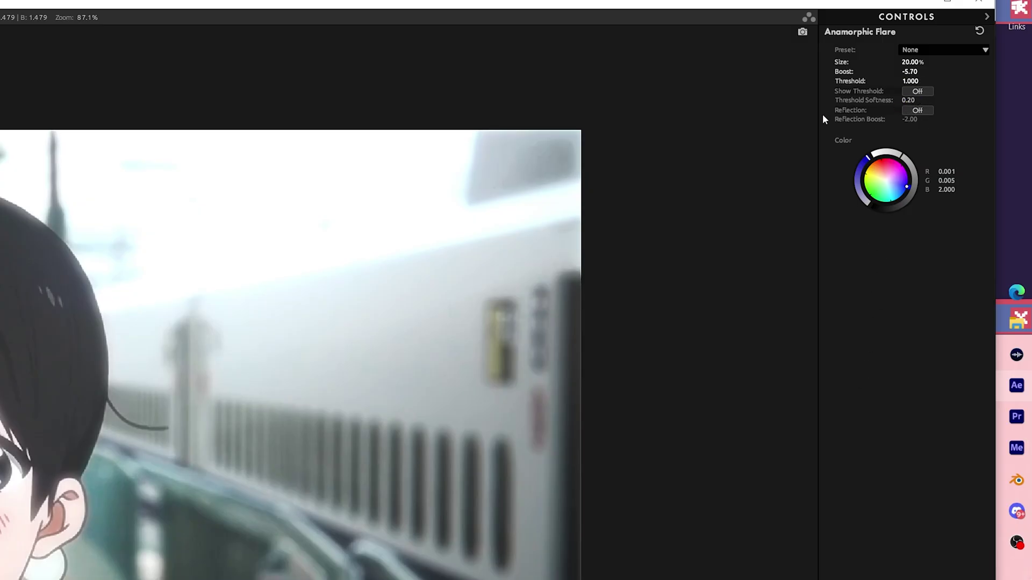
key(Return)
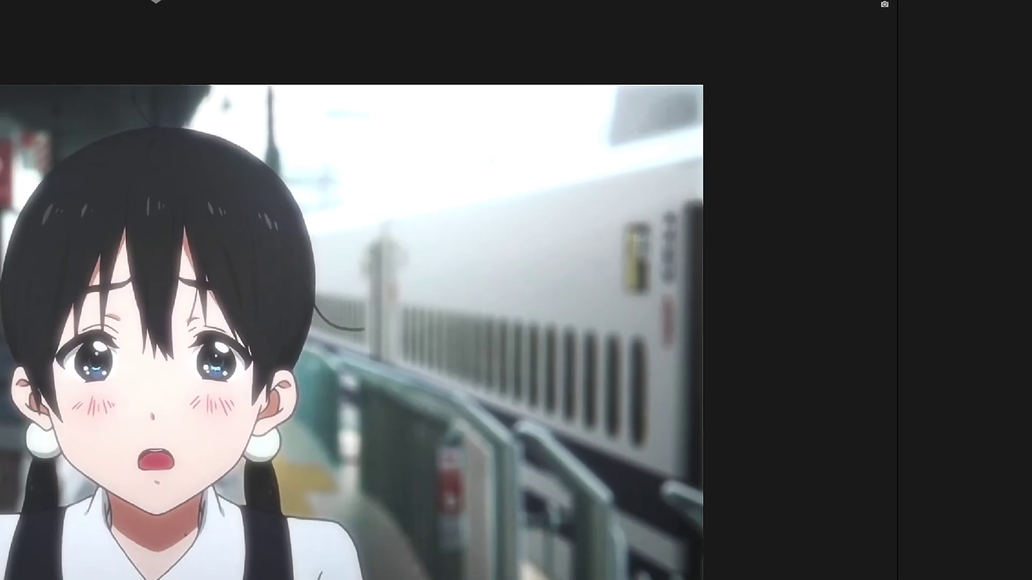
Add a Shoulder tool to the Post stage with rolloff start 0.200, brightest value 2.000 and strength 76%.
click(996, 543)
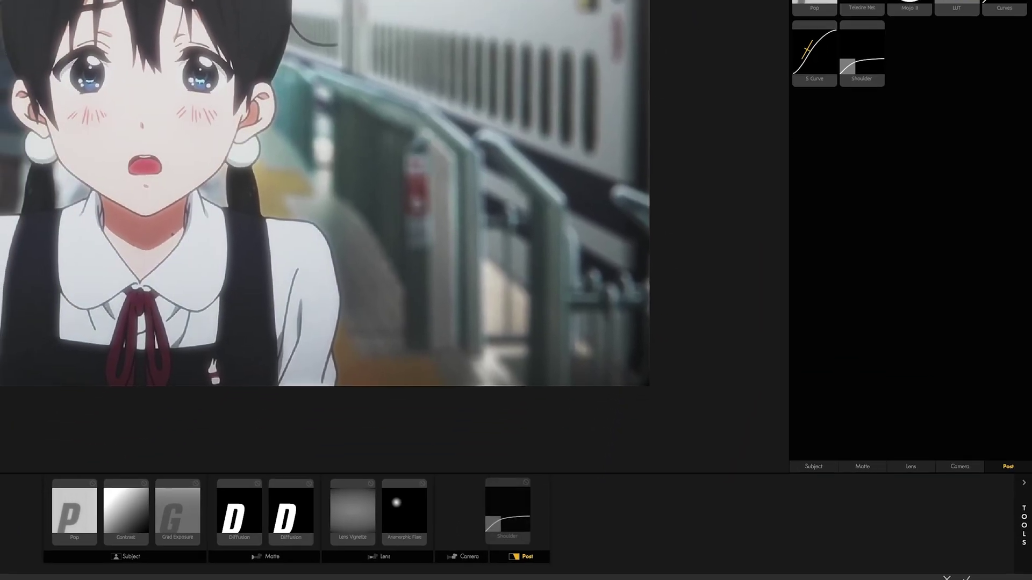
drag(507, 510, 519, 511)
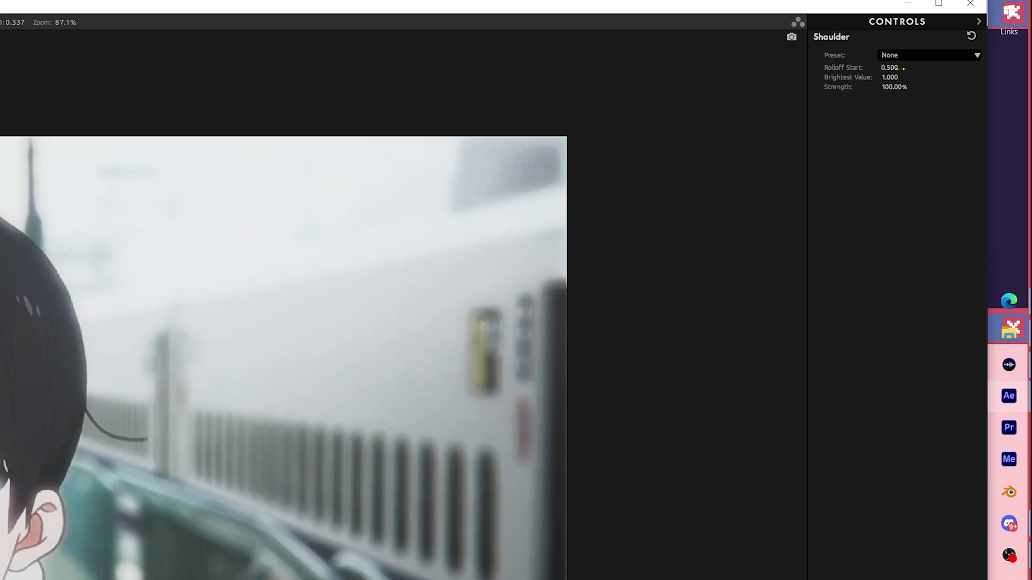
text(0.2)
key(Return)
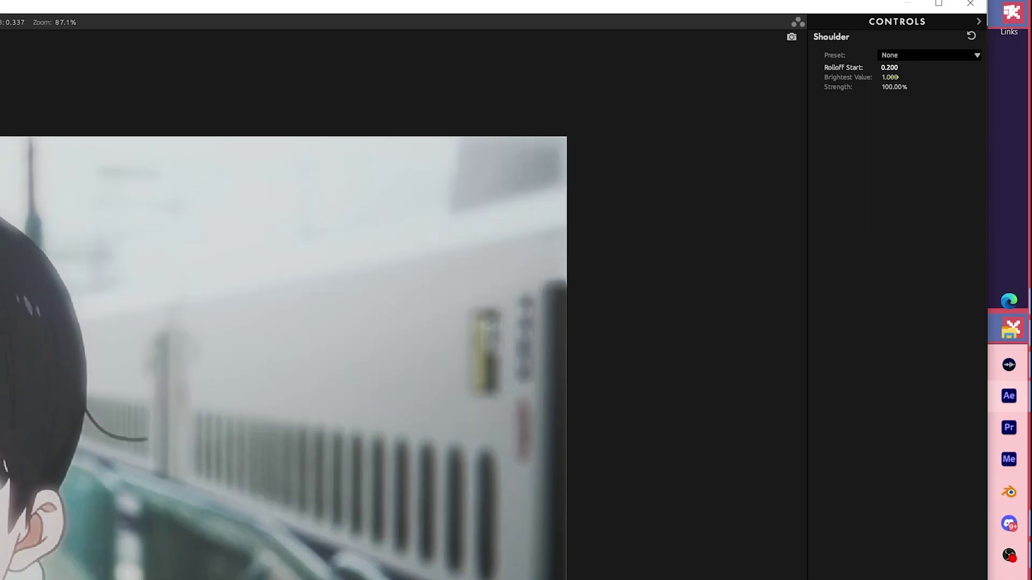
text(2)
key(Return)
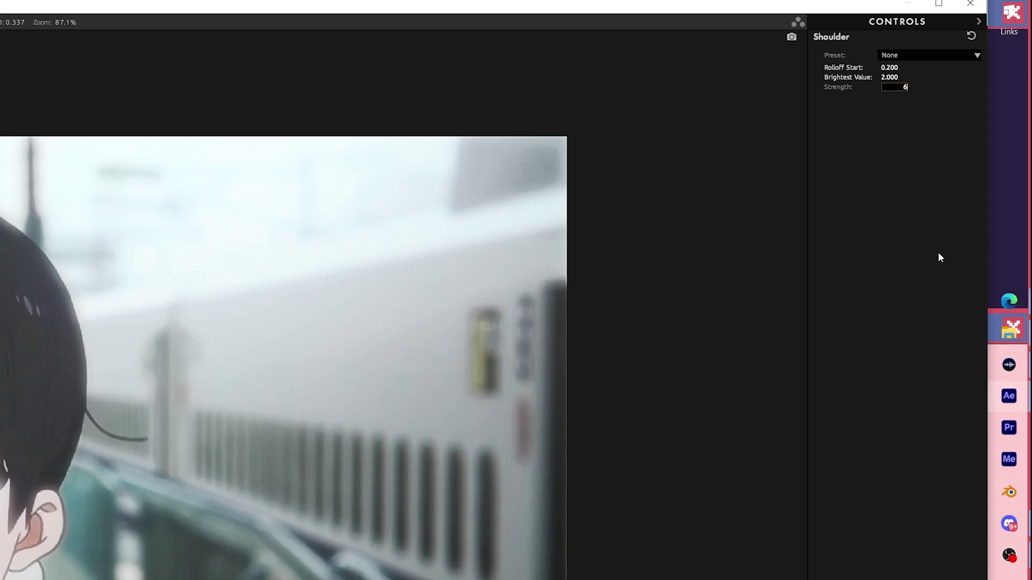
text(70)
key(Return)
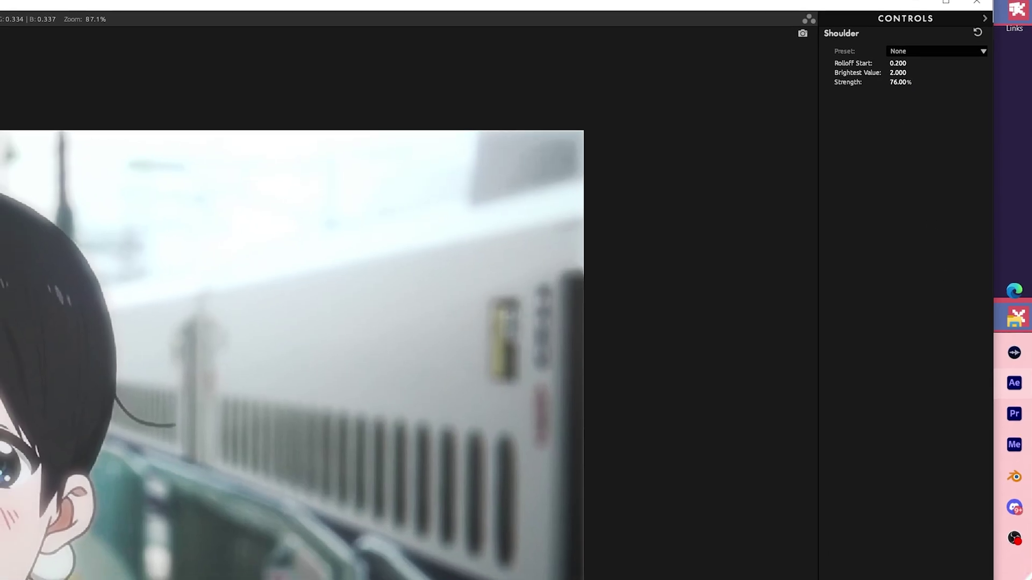
Add an S Curve tool after the Shoulder in the Post stage, soften its contrast, and apply the look.
click(968, 550)
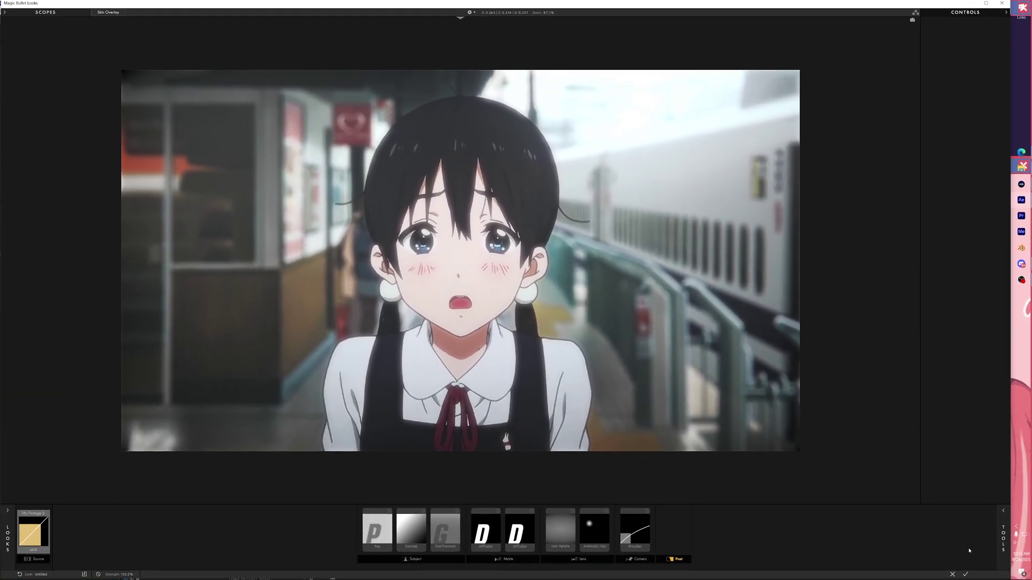
click(1003, 536)
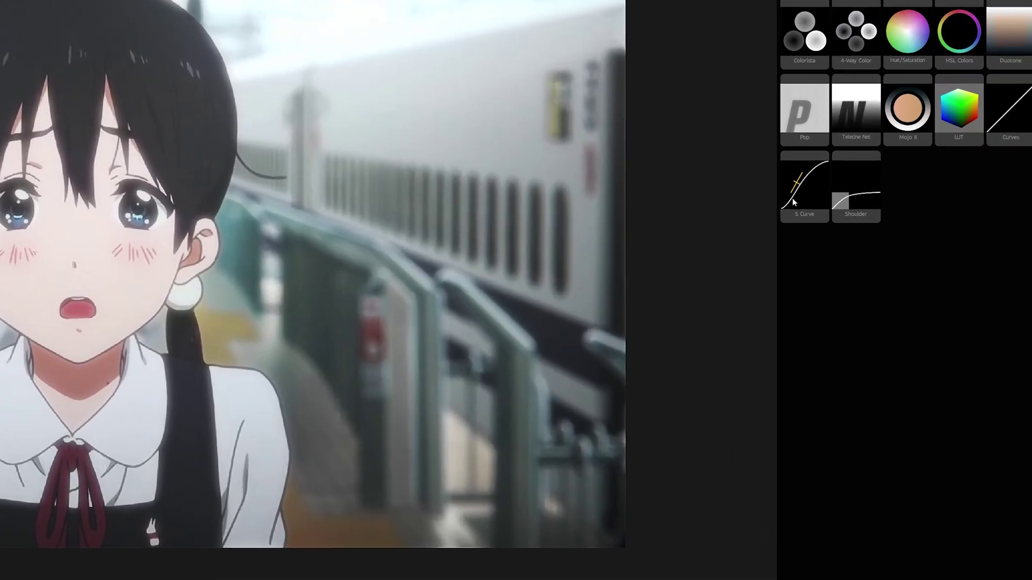
drag(904, 239, 865, 447)
drag(721, 526, 583, 529)
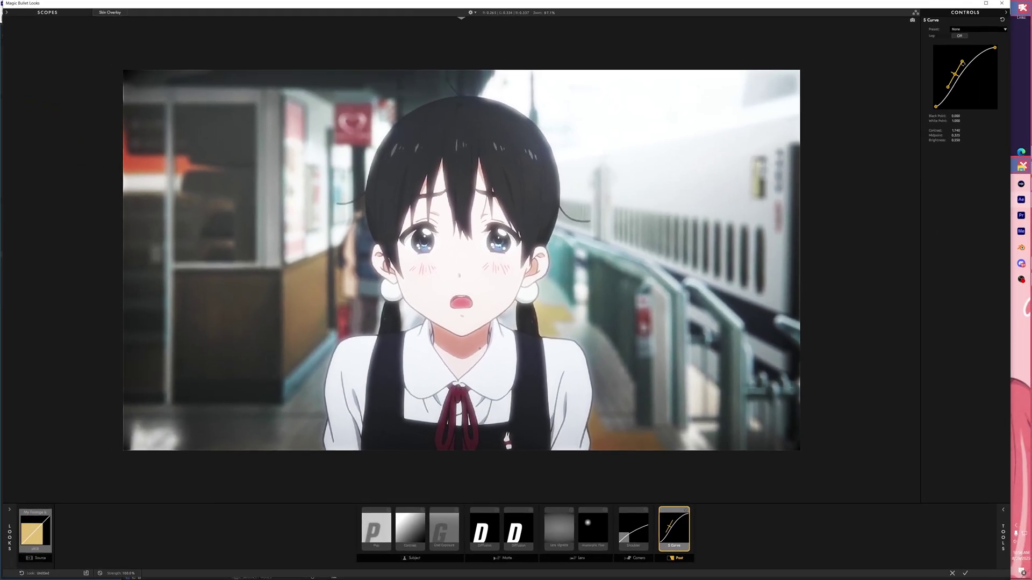
drag(962, 62, 953, 78)
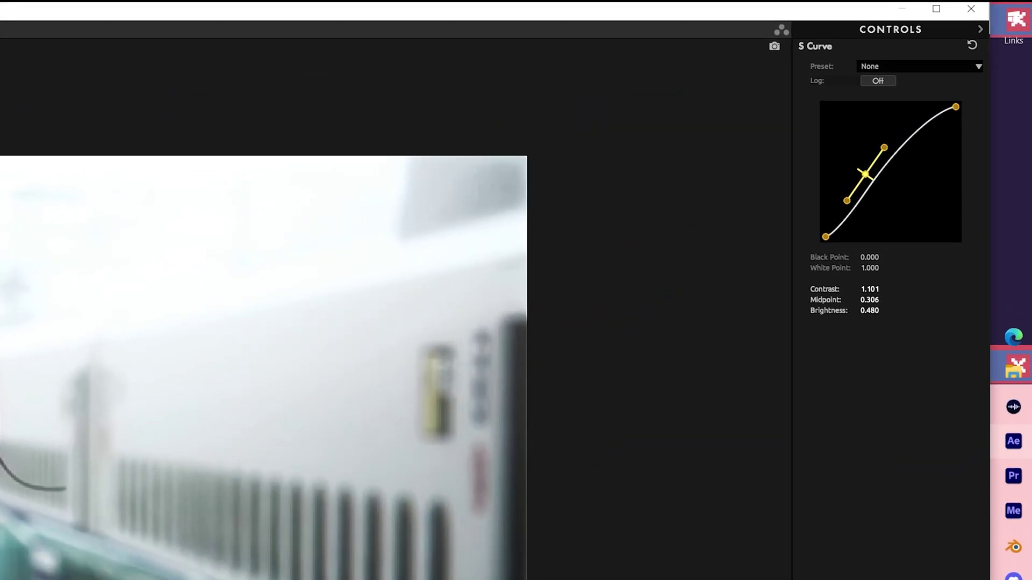
mouse_move(865, 174)
mouse_down()
mouse_move(865, 193)
mouse_move(859, 184)
mouse_move(883, 167)
mouse_up()
drag(834, 216, 863, 206)
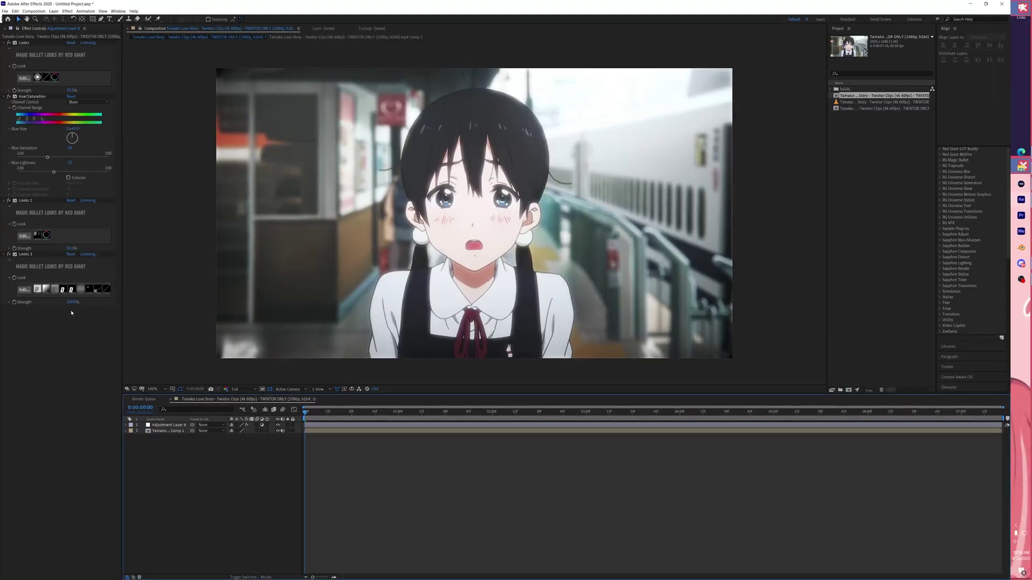
Set the strength of the Looks 3 effect to 70%.
click(73, 305)
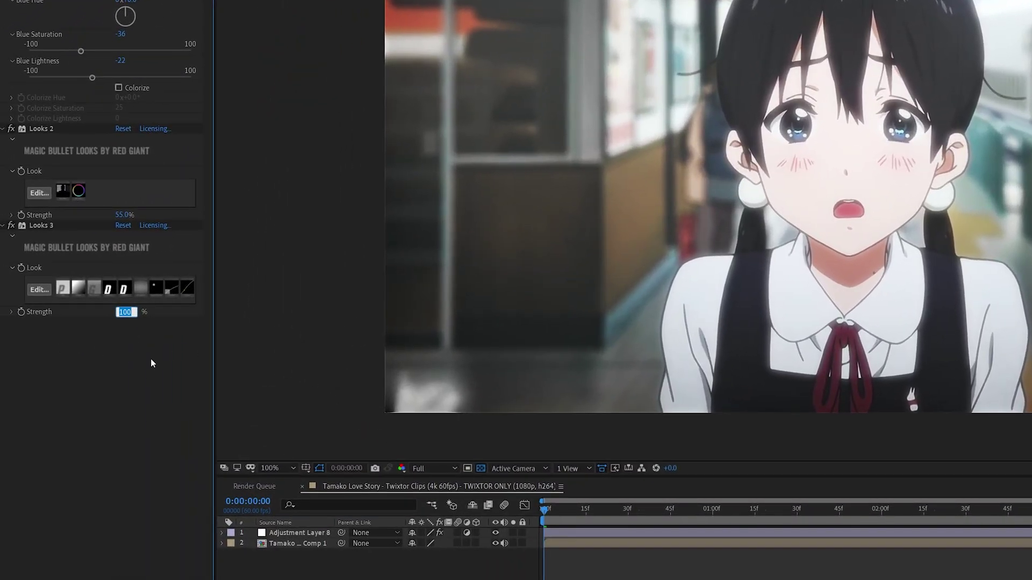
text(70)
key(Return)
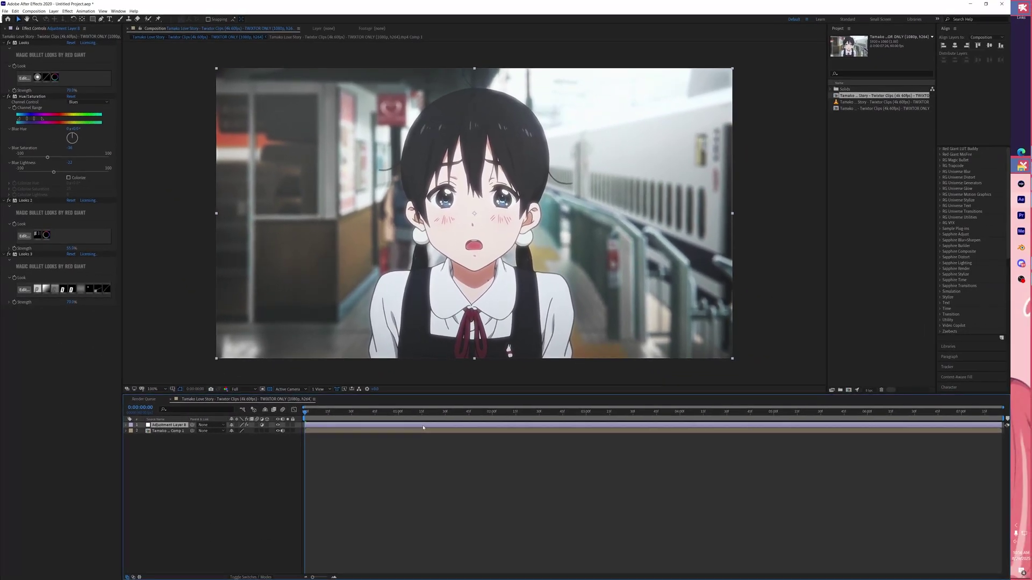
Add a Vibrance effect to the adjustment layer with vibrance 25 and saturation 5.
key(ctrl+space)
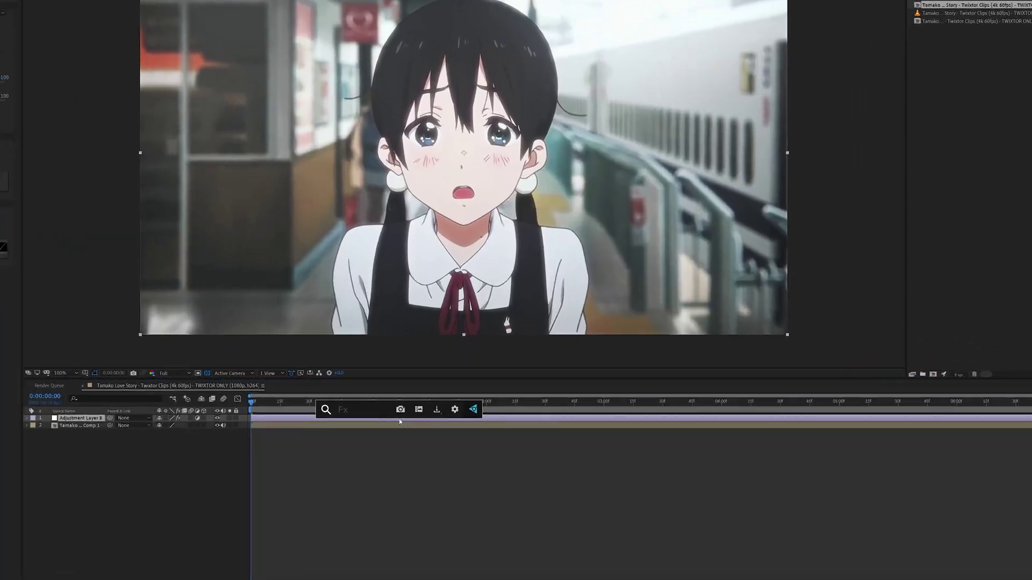
text(vibr)
key(Return)
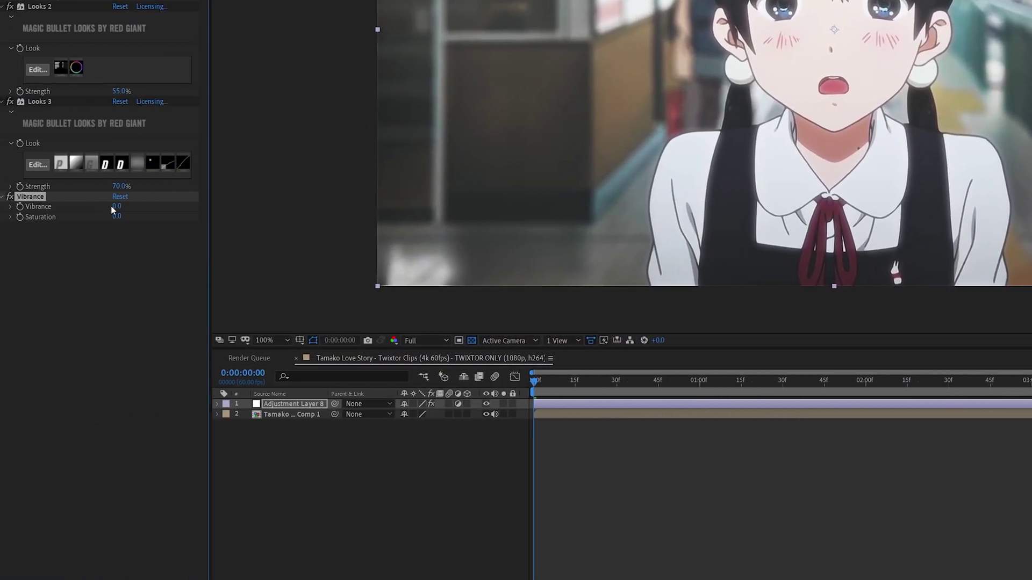
click(114, 206)
text(2)
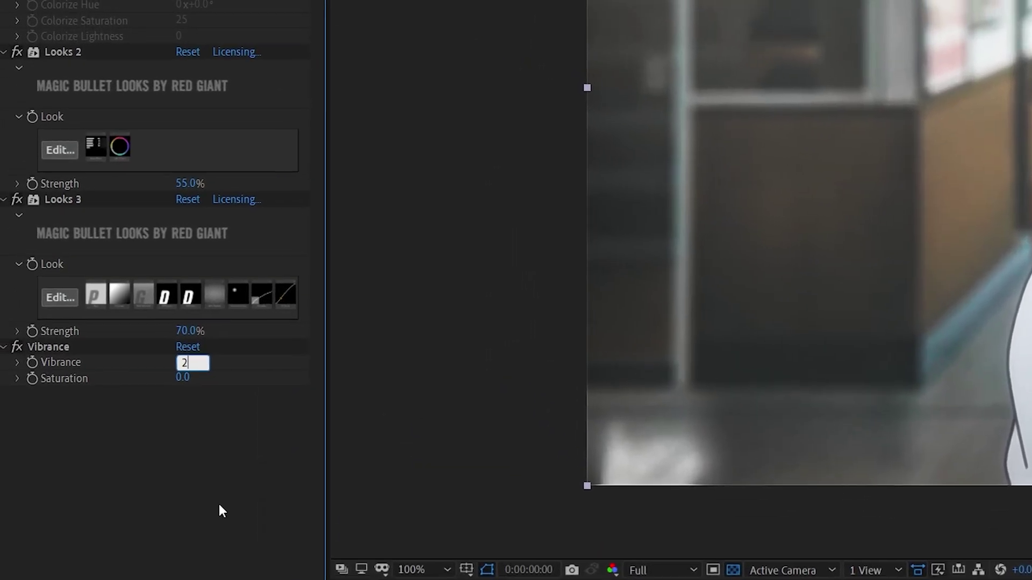
text(5)
key(Return)
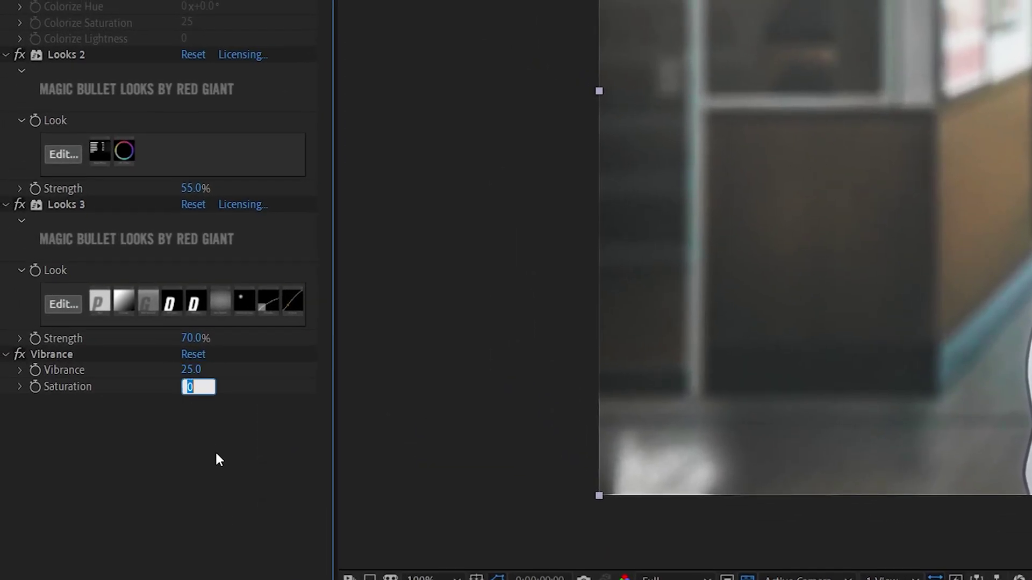
text(5)
key(Return)
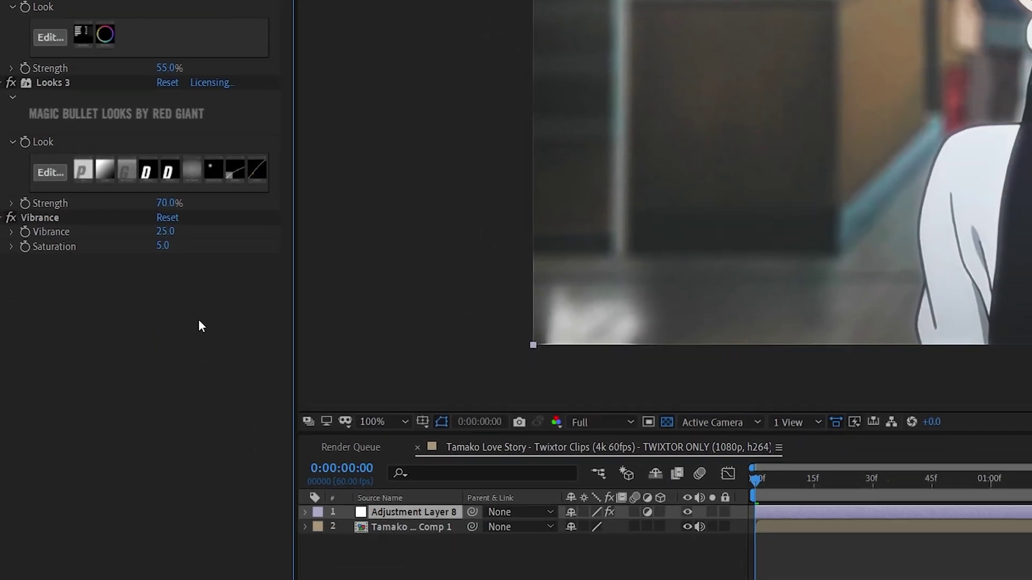
Add a Curves effect to the adjustment layer and pull its RGB curve down slightly in the upper midtones.
key(ctrl+space)
text(cur)
key(Return)
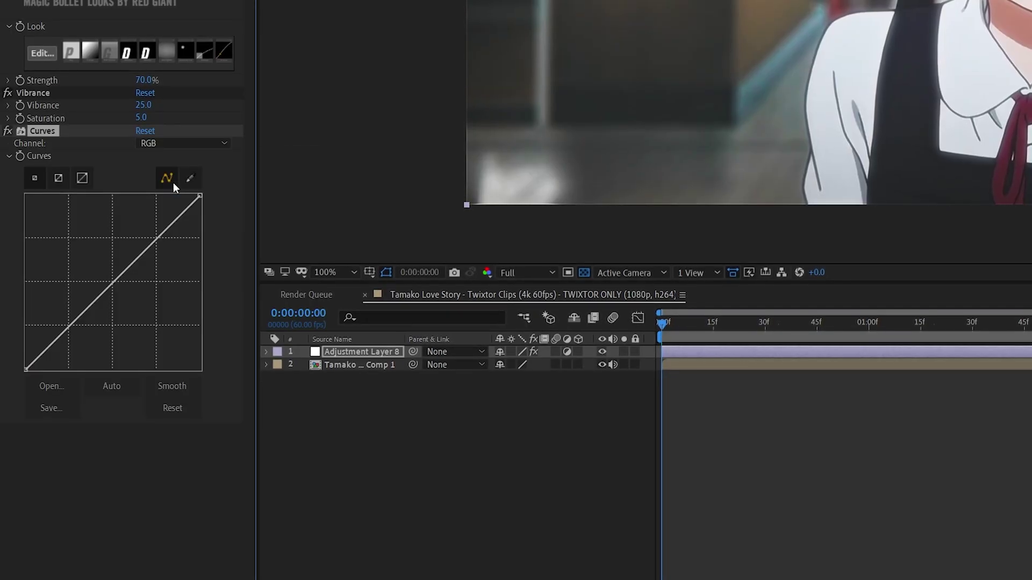
drag(148, 248, 152, 255)
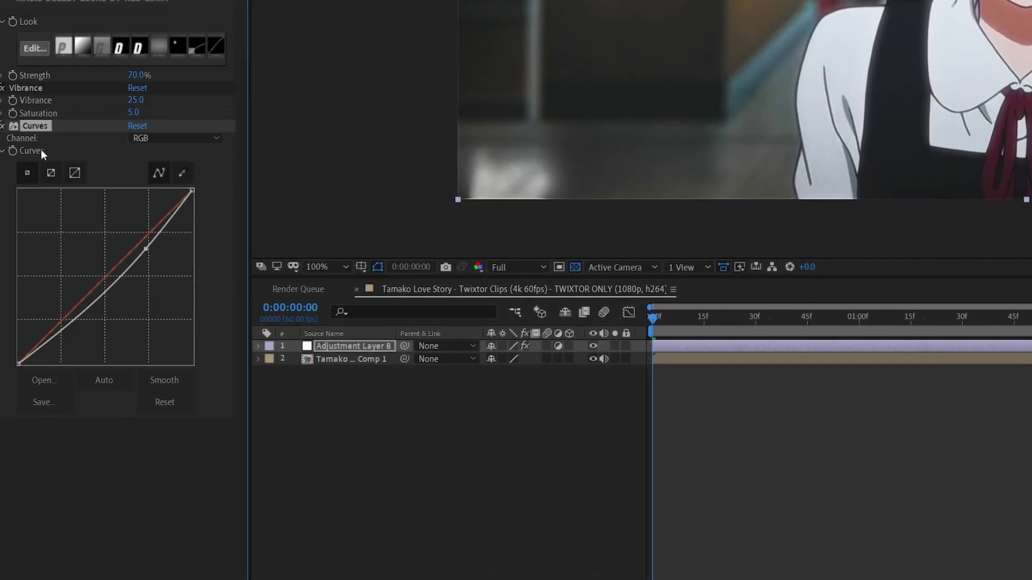
Duplicate the Curves effect and shape the copy's RGB curve with a slight dip in the shadows.
key(ctrl+d)
scroll(76, 327, down, 1)
drag(139, 515, 64, 579)
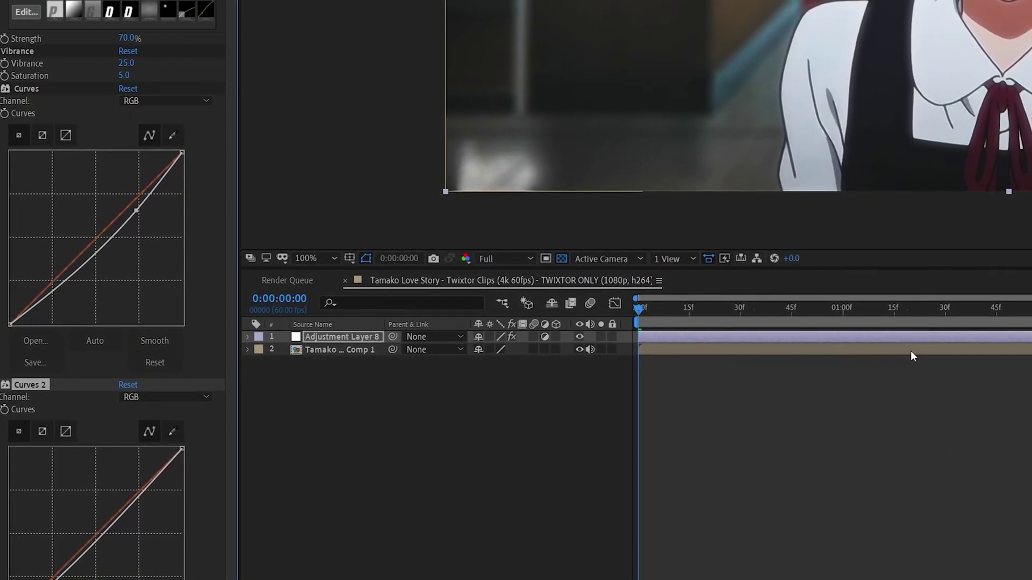
Add the BCC+Mist effect to the adjustment layer.
key(ctrl+space)
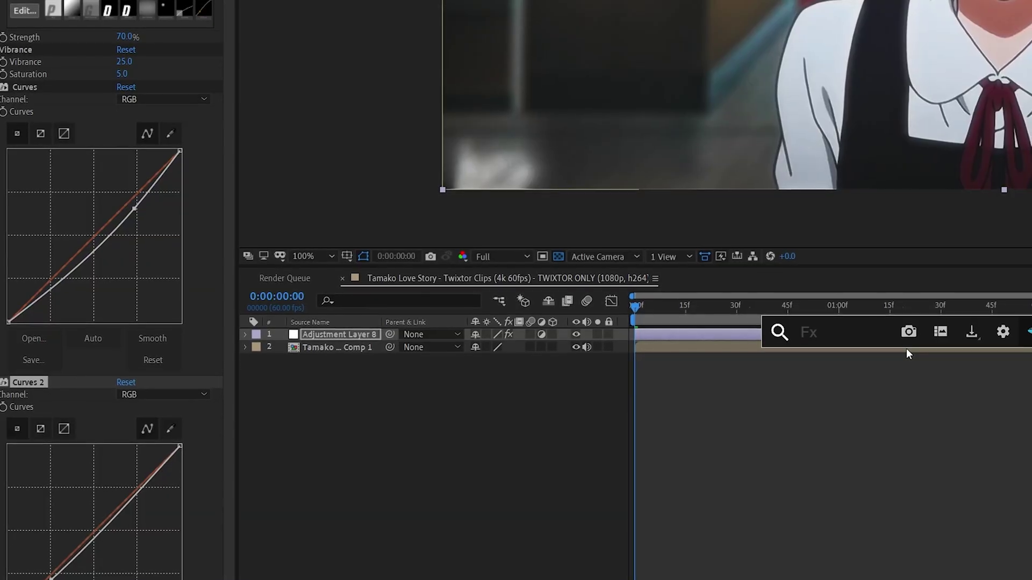
text(bcc+ m)
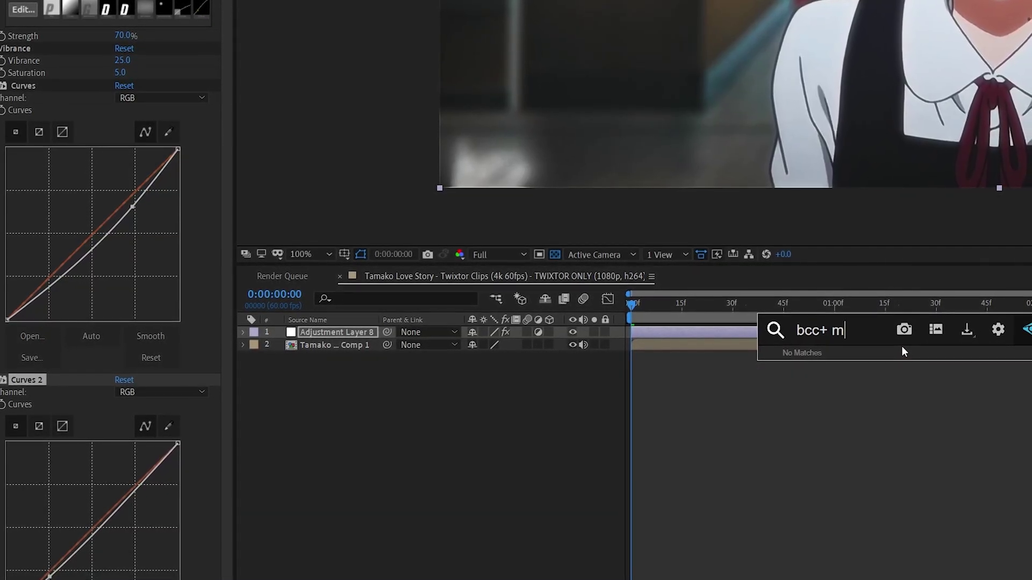
key(BackSpace)
key(BackSpace)
text(mi)
key(Return)
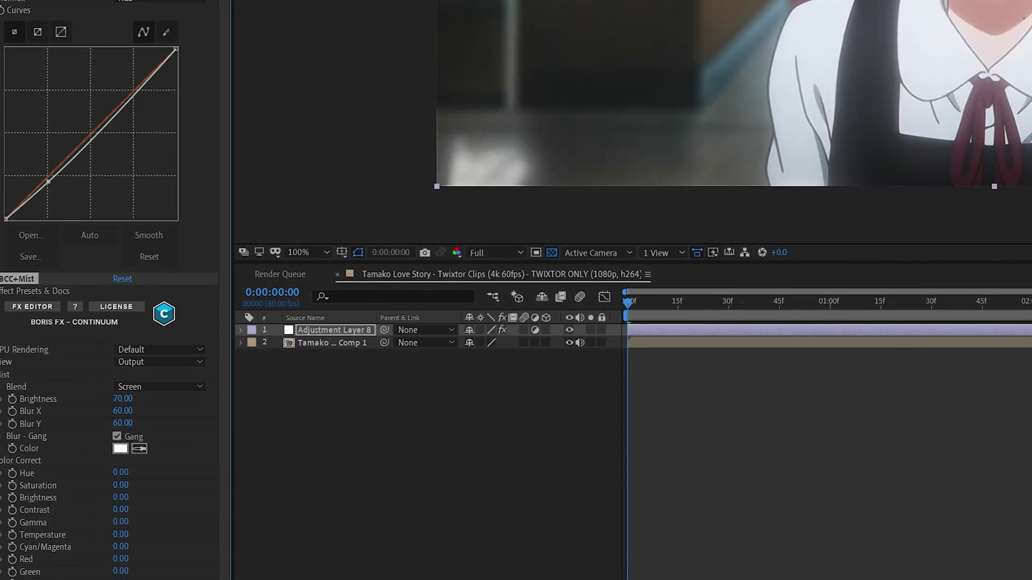
Unlink the mist's X and Y blur, then set its brightness to 56 and Blur X to 75.
click(123, 399)
click(116, 433)
click(122, 396)
text(56)
key(Tab)
text(75)
key(Return)
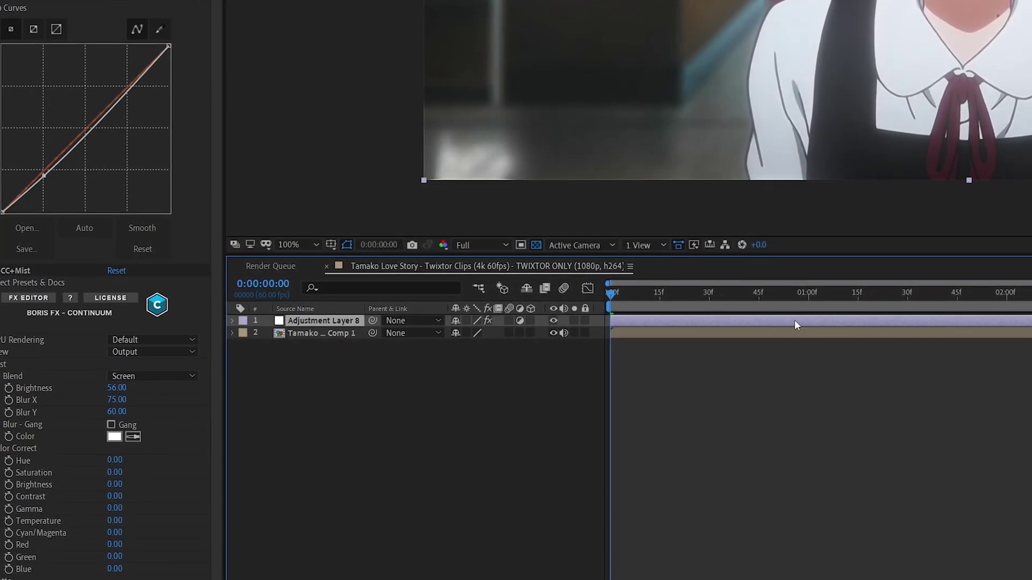
Add a Lumetri Color effect and split-tone it with a slight blue-cyan shadow tint and a slight warm highlight tint.
key(ctrl+space)
text(lume)
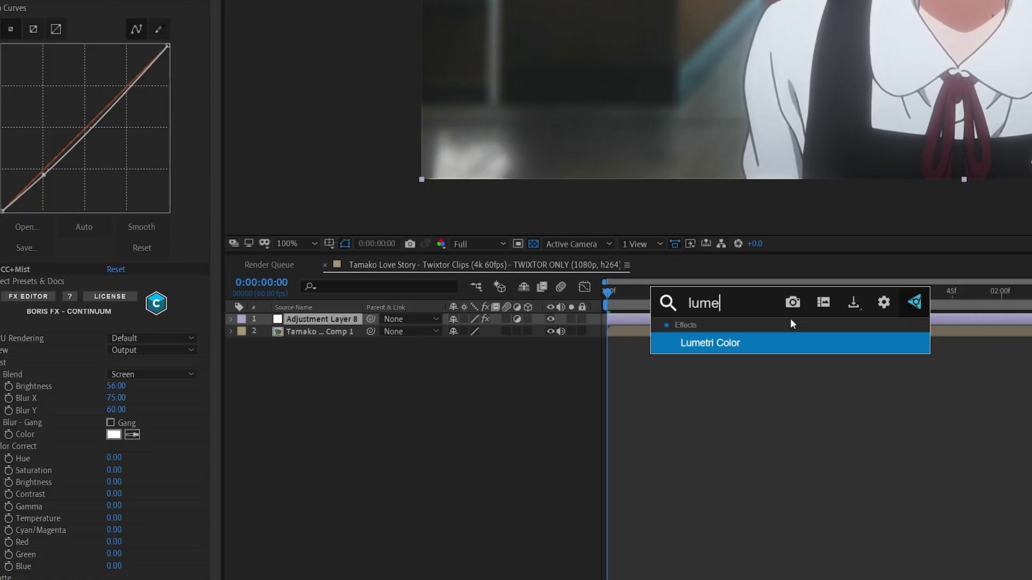
key(Return)
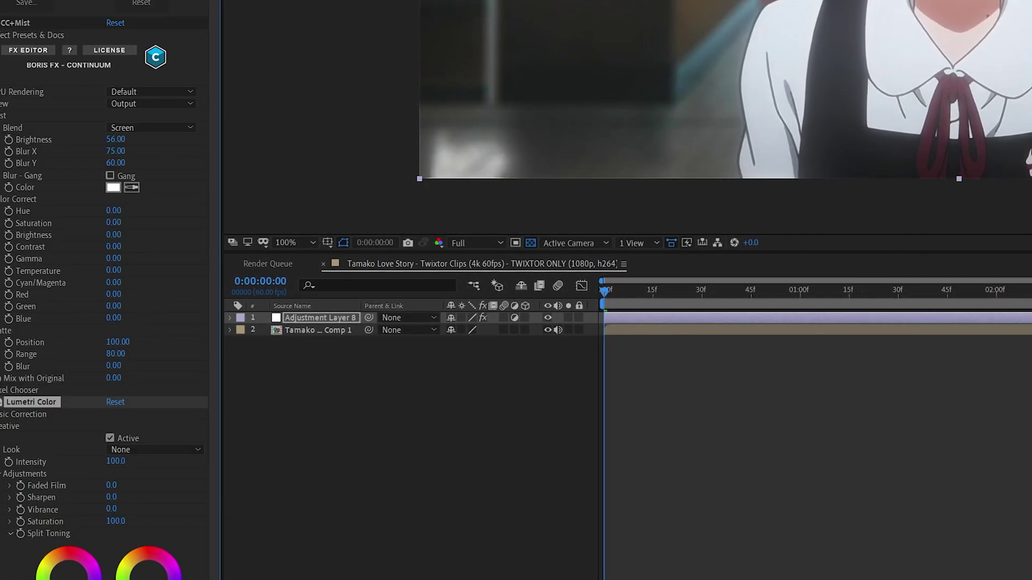
scroll(50, 236, down, 3)
drag(68, 531, 71, 534)
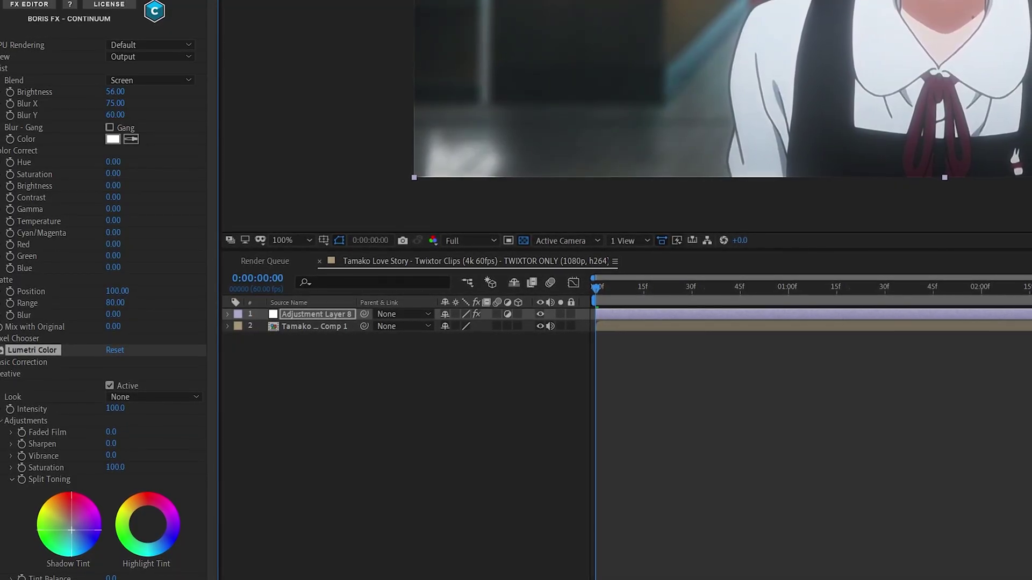
click(170, 526)
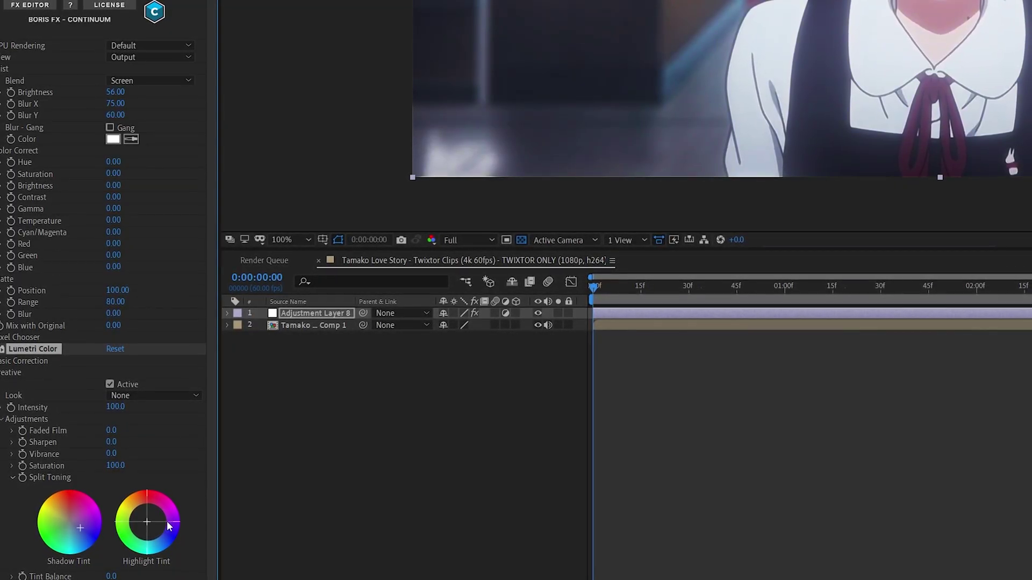
drag(148, 523, 144, 521)
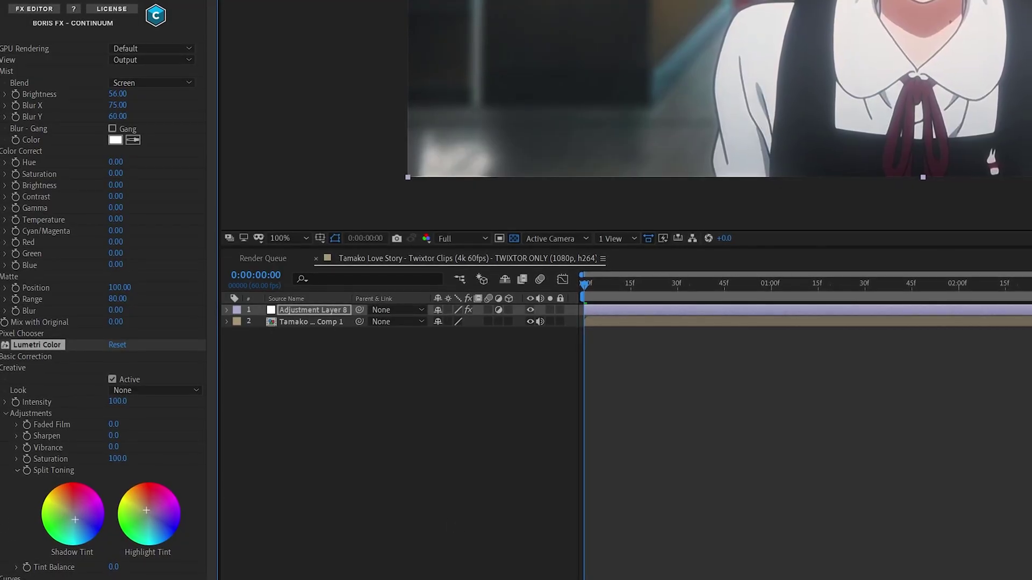
Pull the Lumetri RGB curve down slightly in the upper midtones.
scroll(32, 263, down, 15)
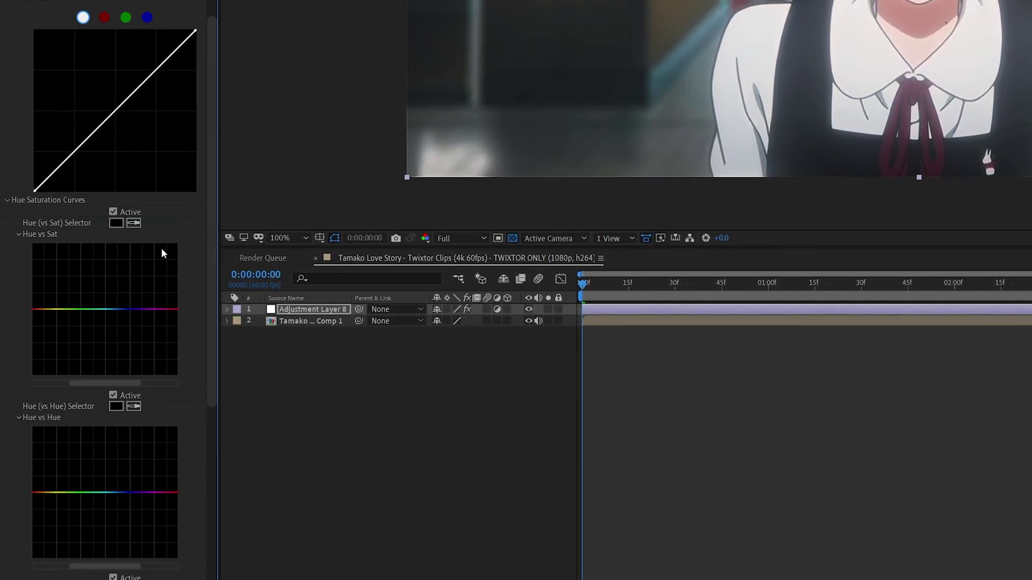
drag(142, 85, 140, 102)
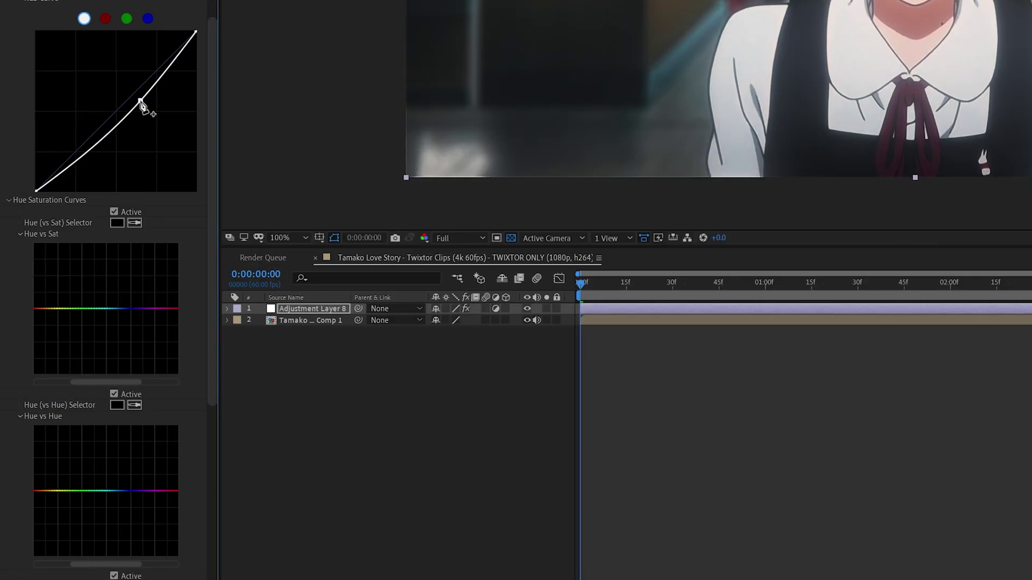
scroll(54, 322, down, 10)
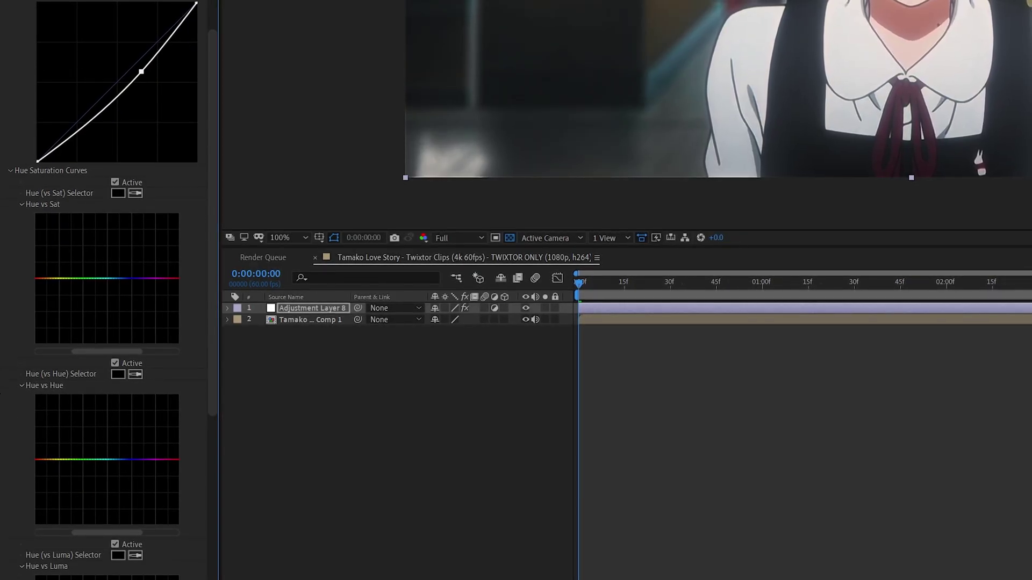
Slightly raise the midtones and shadows sliders and slightly lower the highlights slider in the Lumetri color wheels.
scroll(17, 481, down, 5)
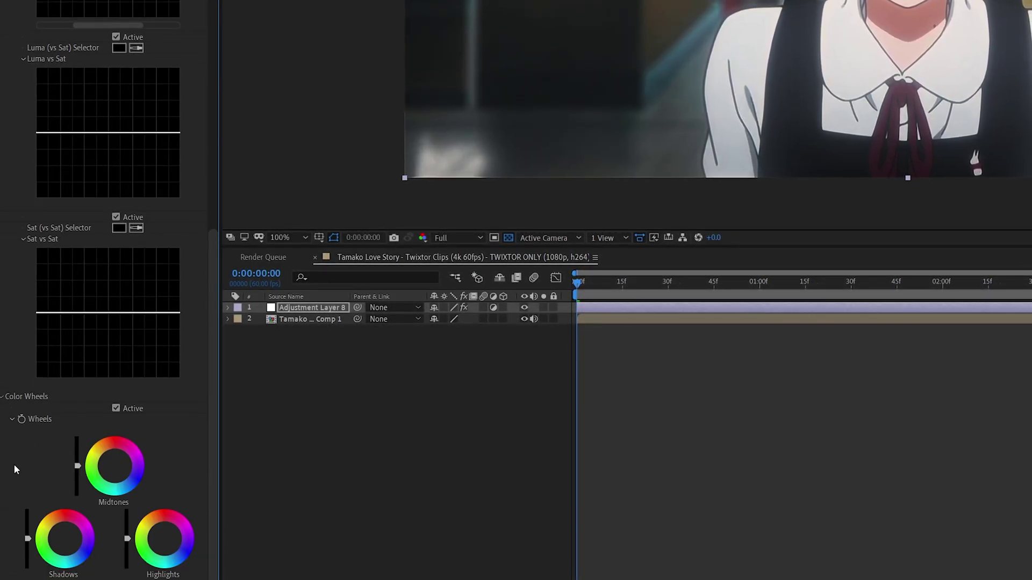
drag(80, 466, 79, 460)
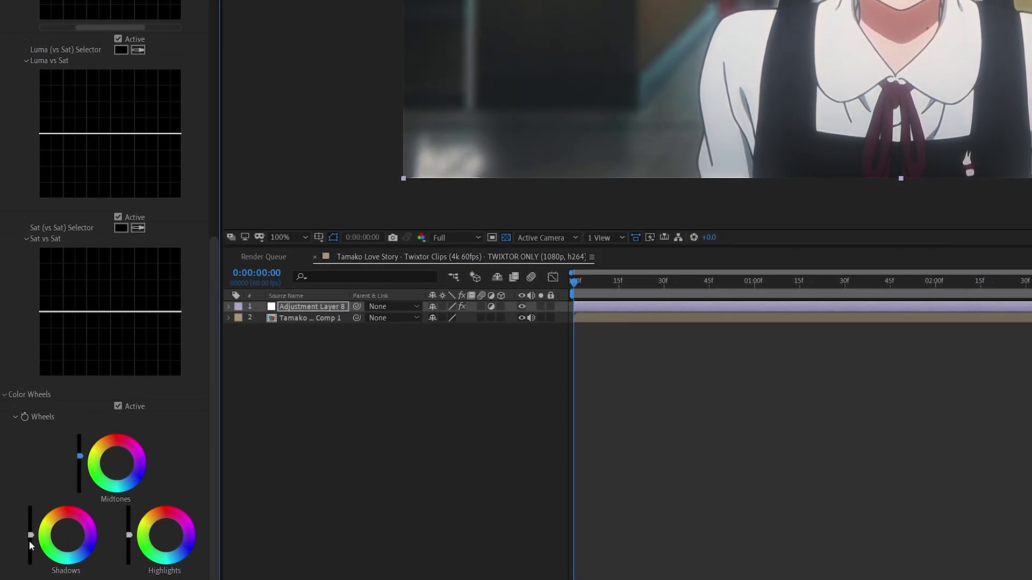
drag(31, 534, 32, 528)
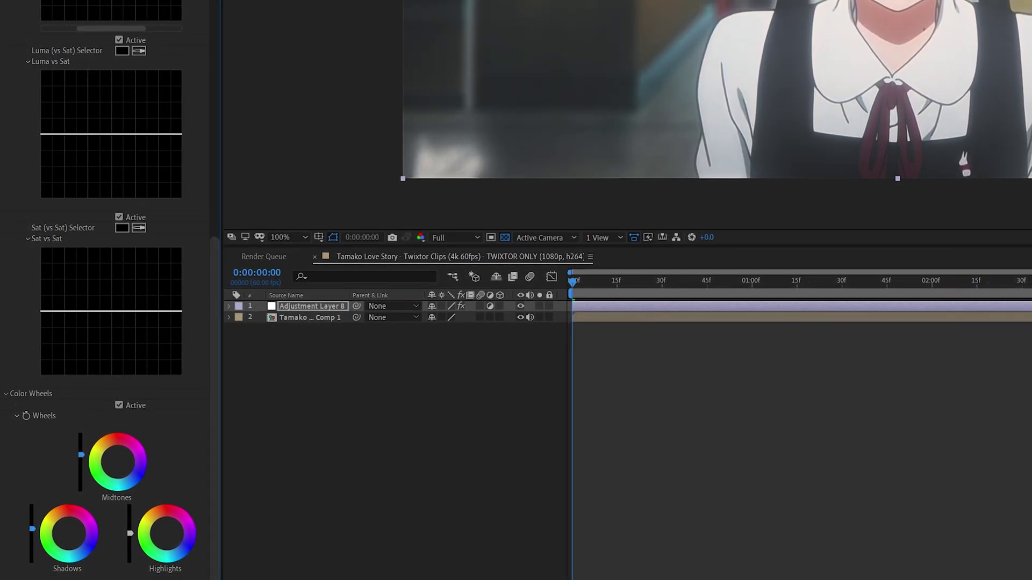
drag(130, 533, 130, 535)
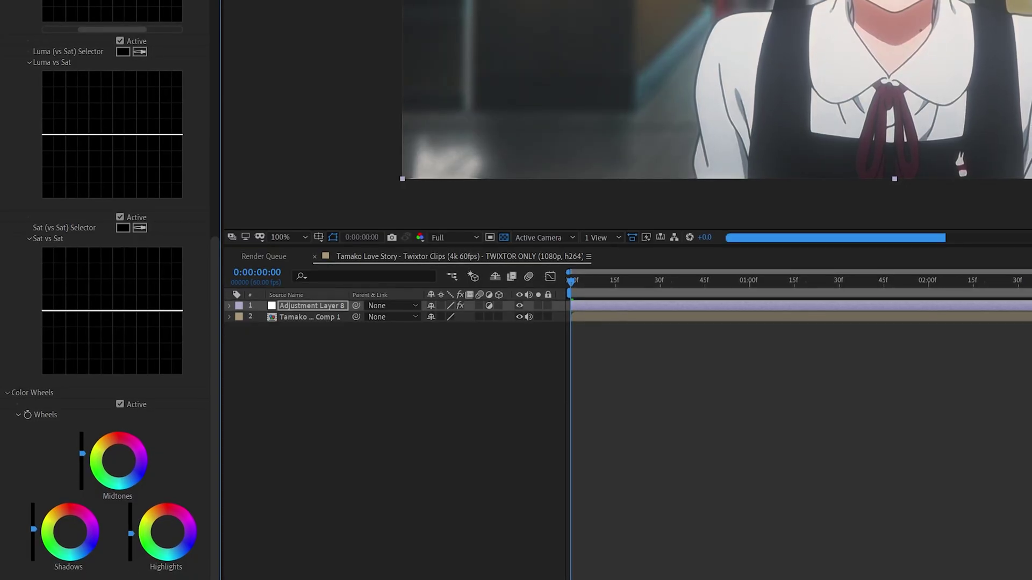
Add an S_Sharpen effect to the adjustment layer and set its Sharpen Amp to 0.6.
click(750, 385)
click(766, 315)
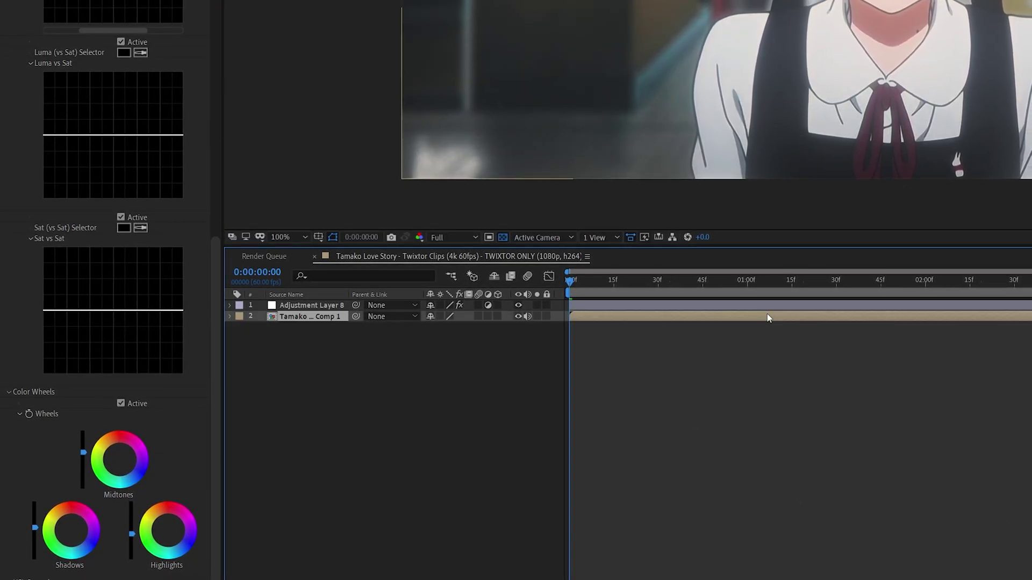
click(773, 307)
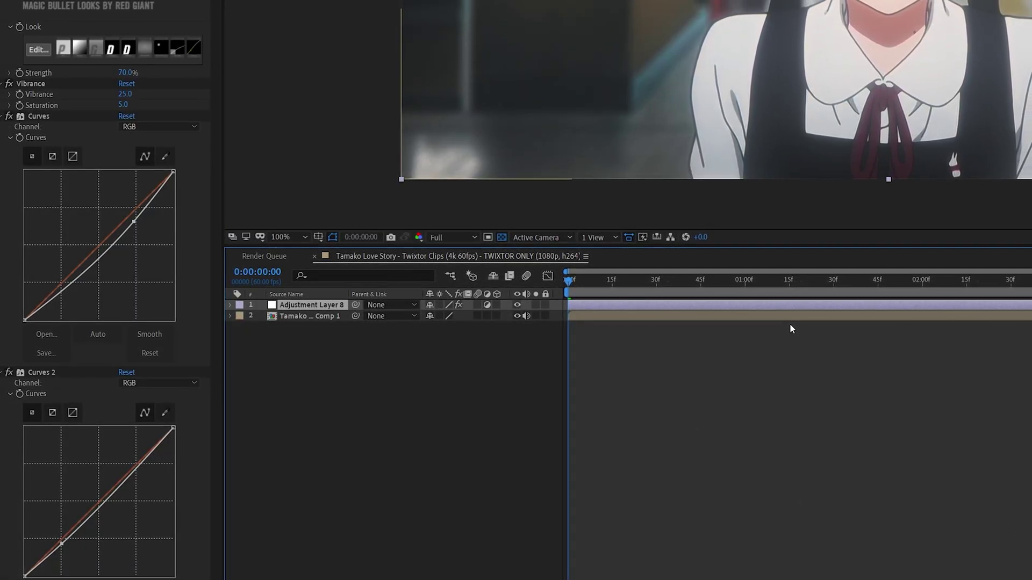
key(ctrl+space)
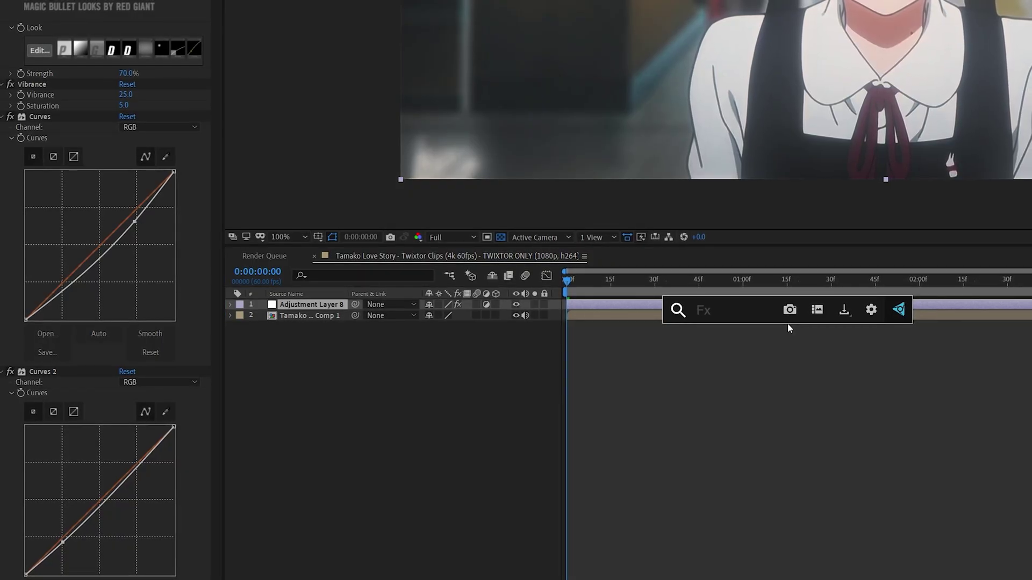
text(s_sha)
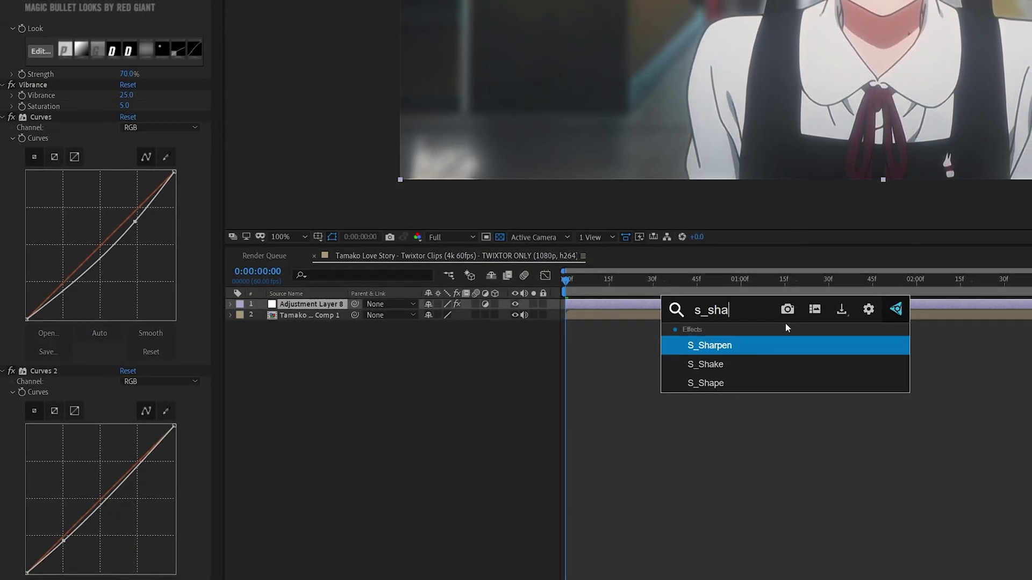
key(Return)
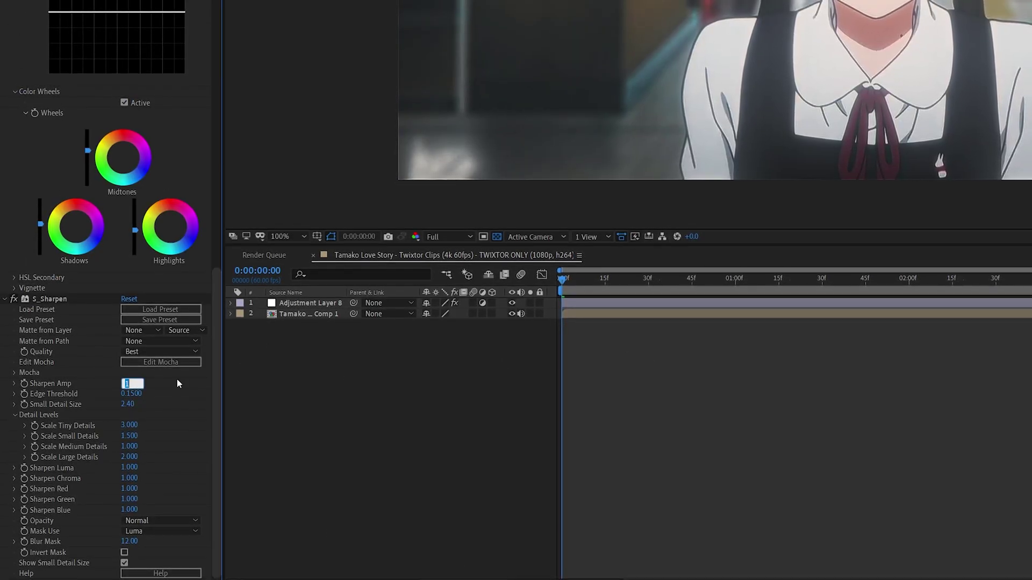
text(0.6)
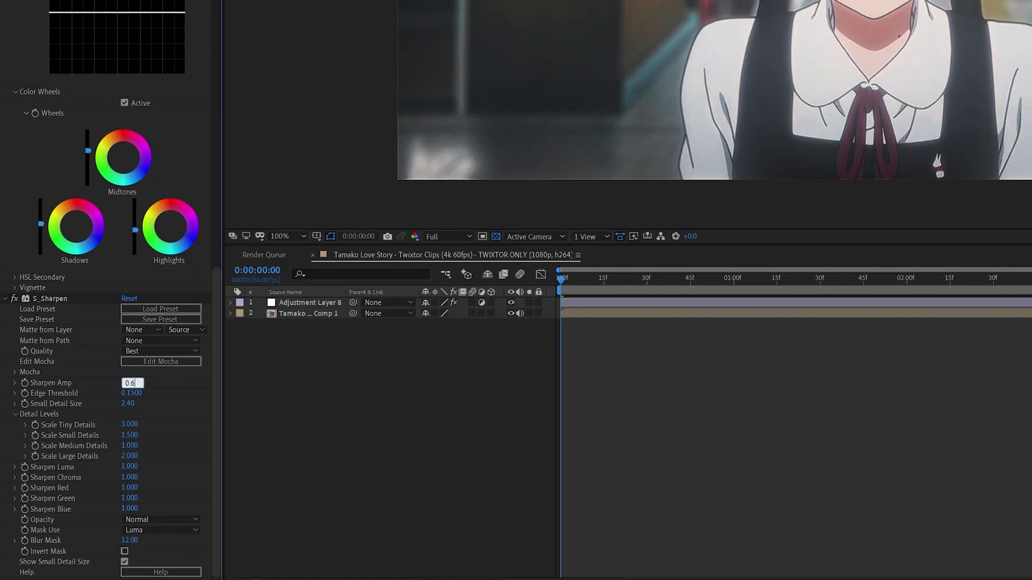
key(Return)
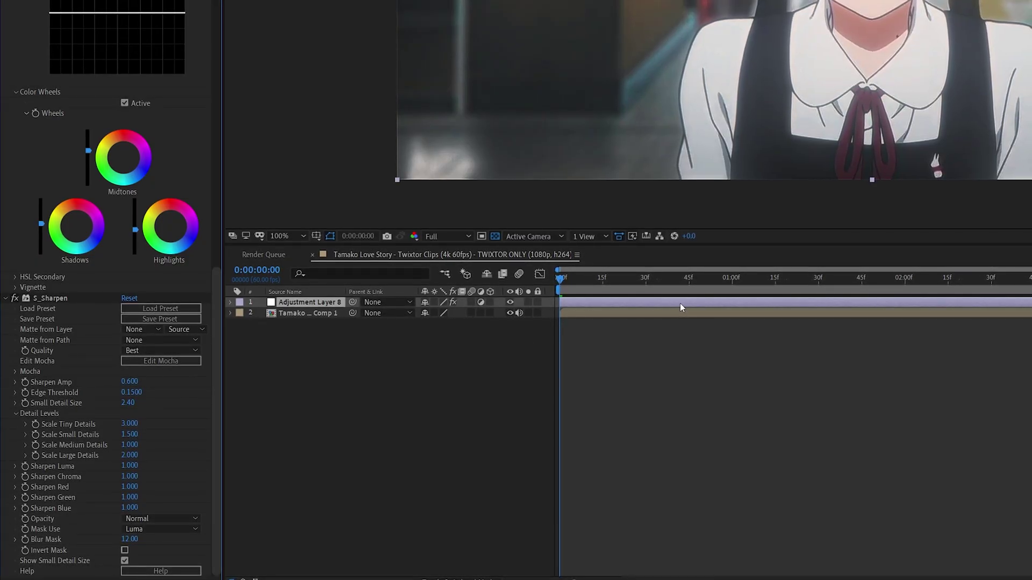
Add an Unsharp Mask effect to the adjustment layer with an amount of 25 and a radius of 50.
key(ctrl+space)
text(uns)
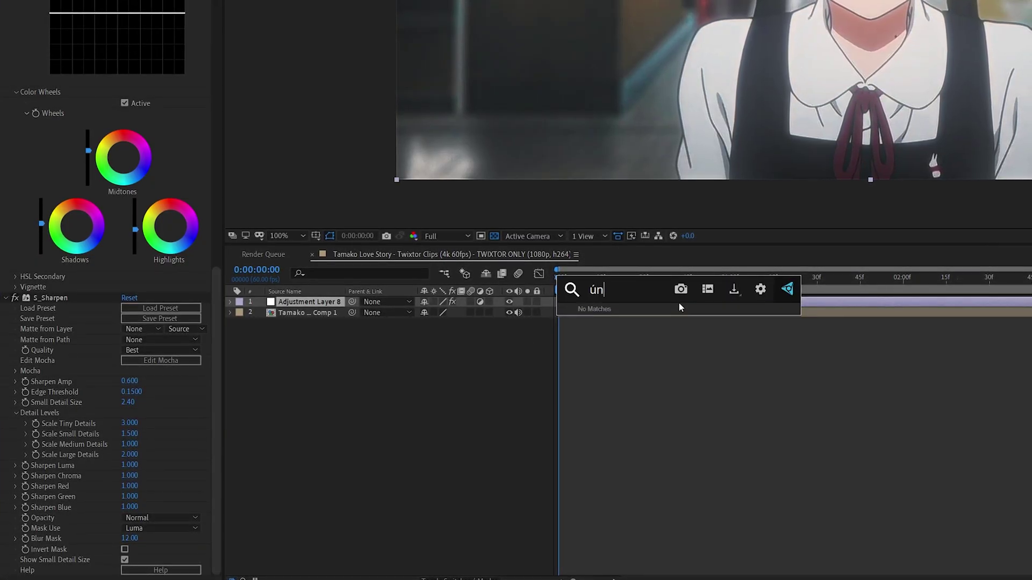
key(Return)
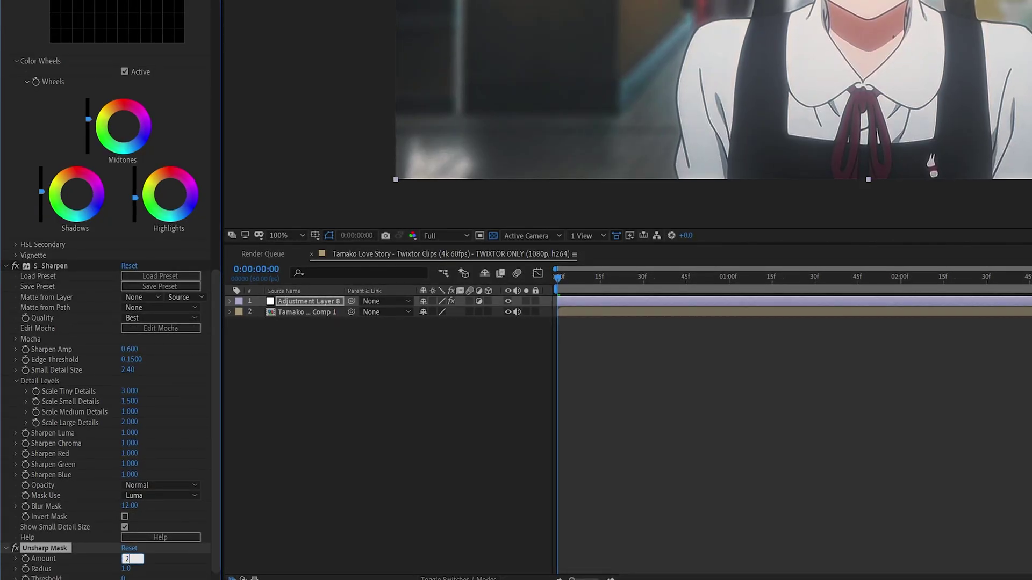
text(25)
key(Return)
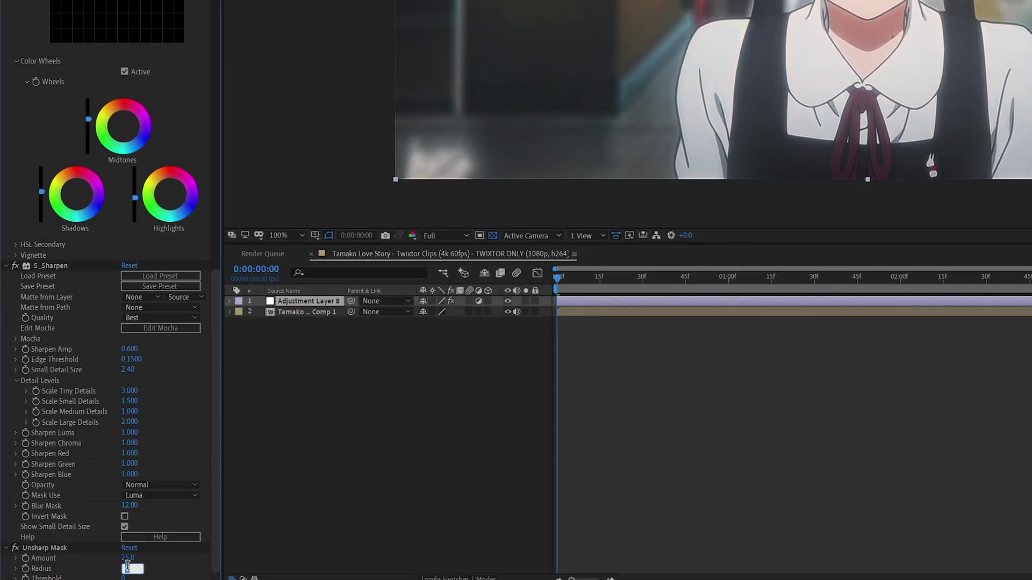
click(823, 318)
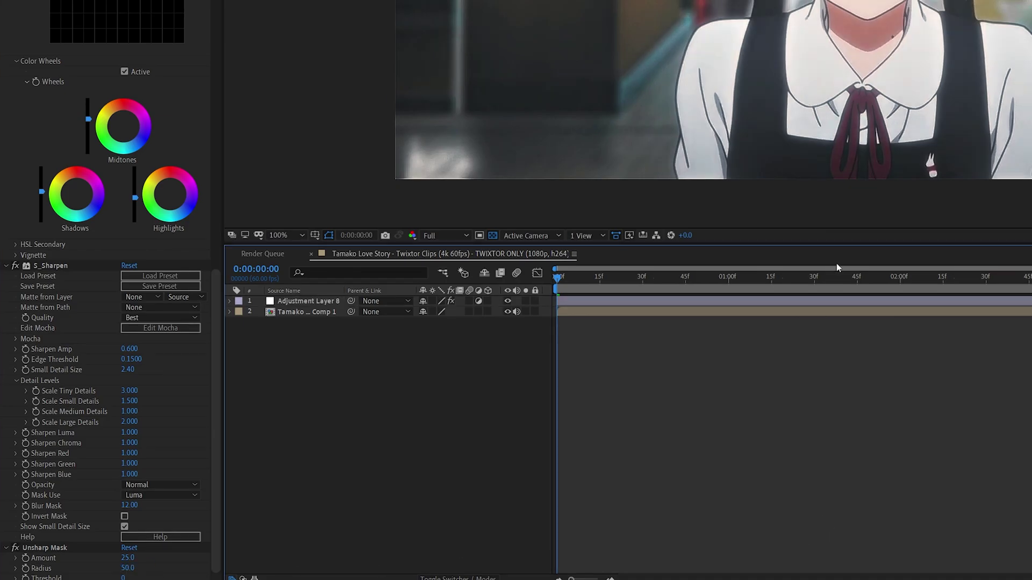
key(space)
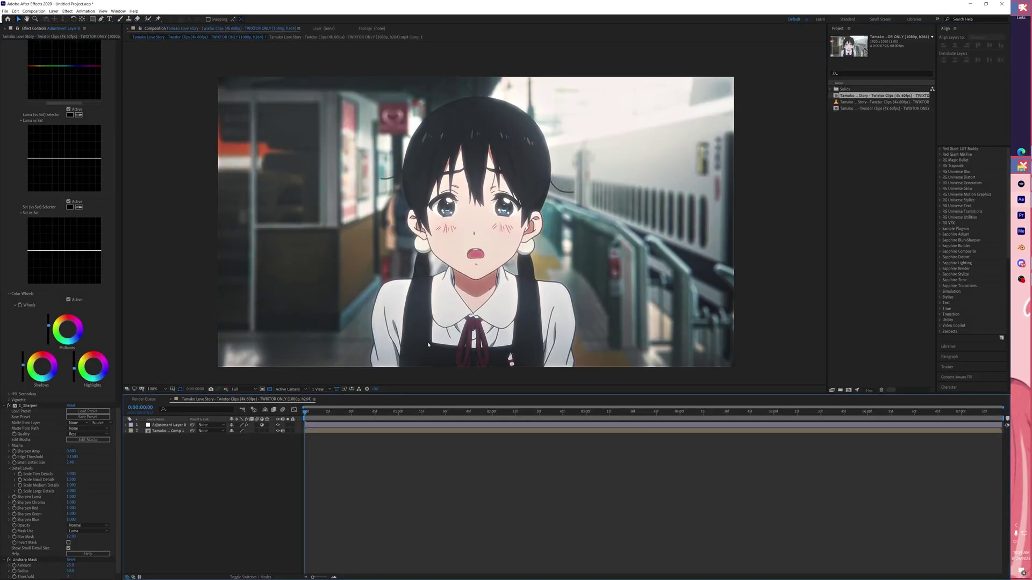
Create a white solid above the adjustment layer, apply Optical Flares to it and open the flare options.
key(ctrl+y)
key(Return)
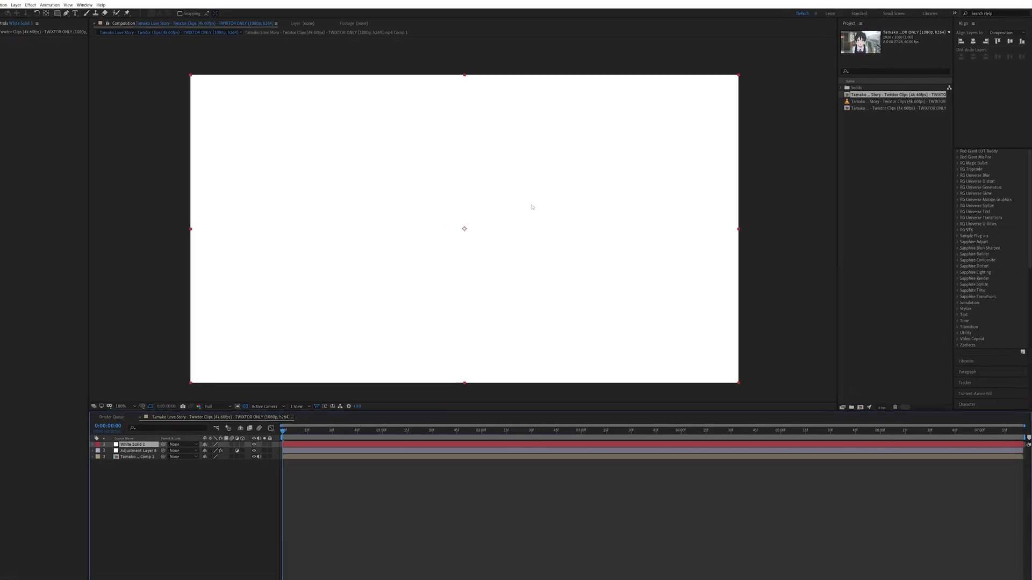
key(ctrl+space)
text(optic)
key(Return)
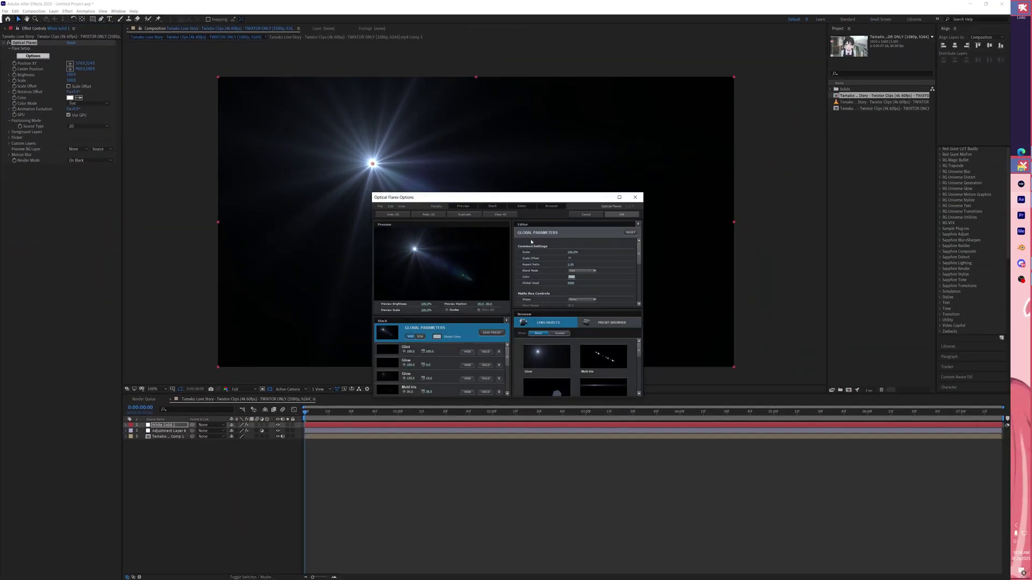
Clear all objects from the default flare, add a single Glow object and stretch it wide horizontally.
click(596, 322)
scroll(596, 344, down, 3)
click(548, 324)
click(498, 214)
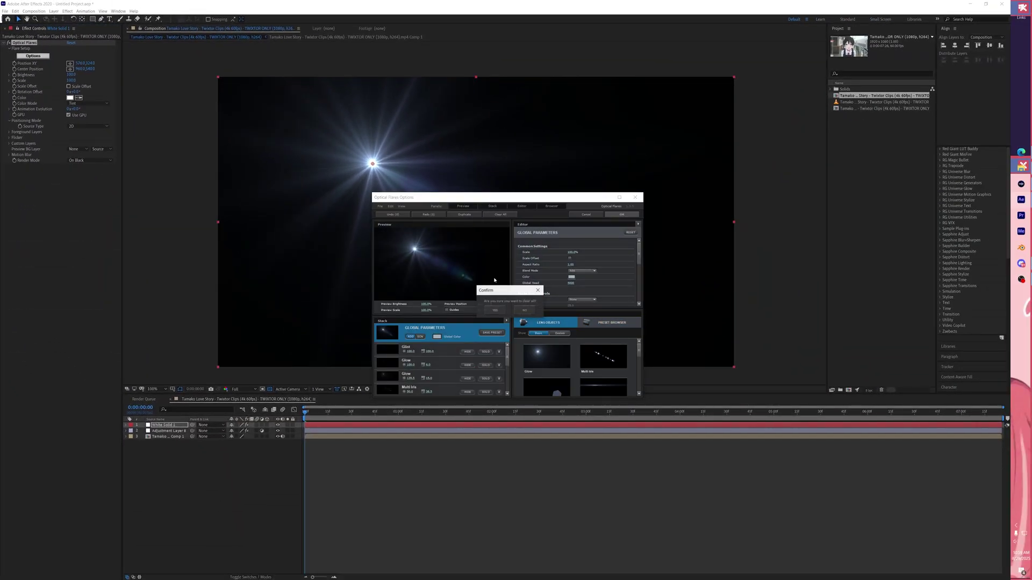
click(546, 357)
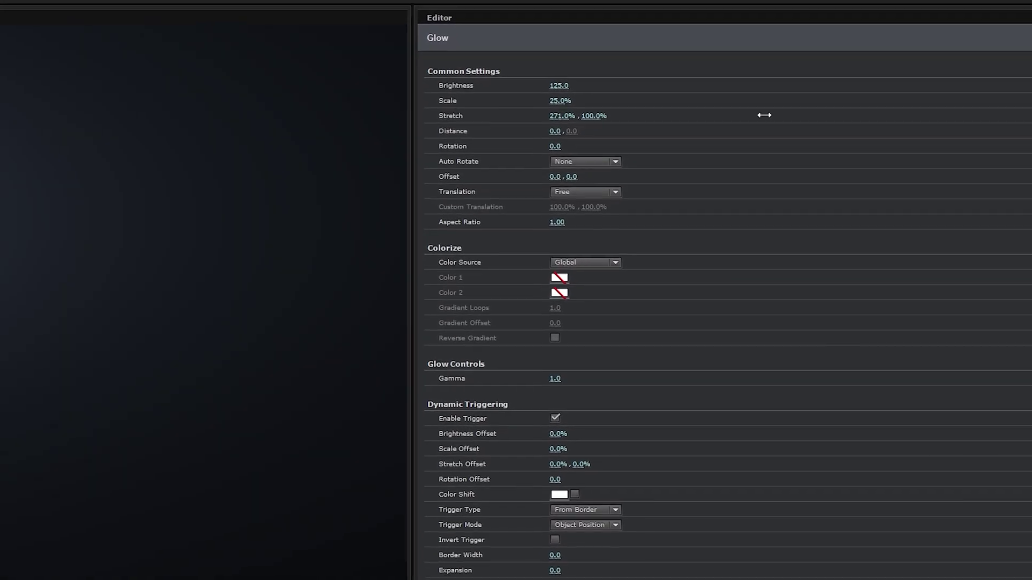
drag(764, 115, 1031, 116)
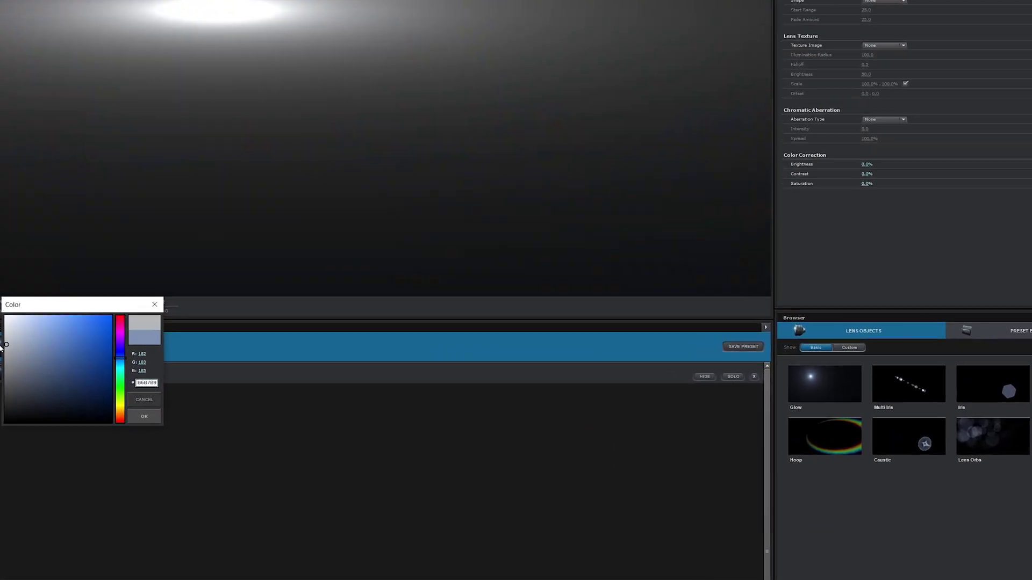
Set the flare's global color to a pale warm cream, RGB 237, 221, 201, and accept the flare setup.
click(121, 416)
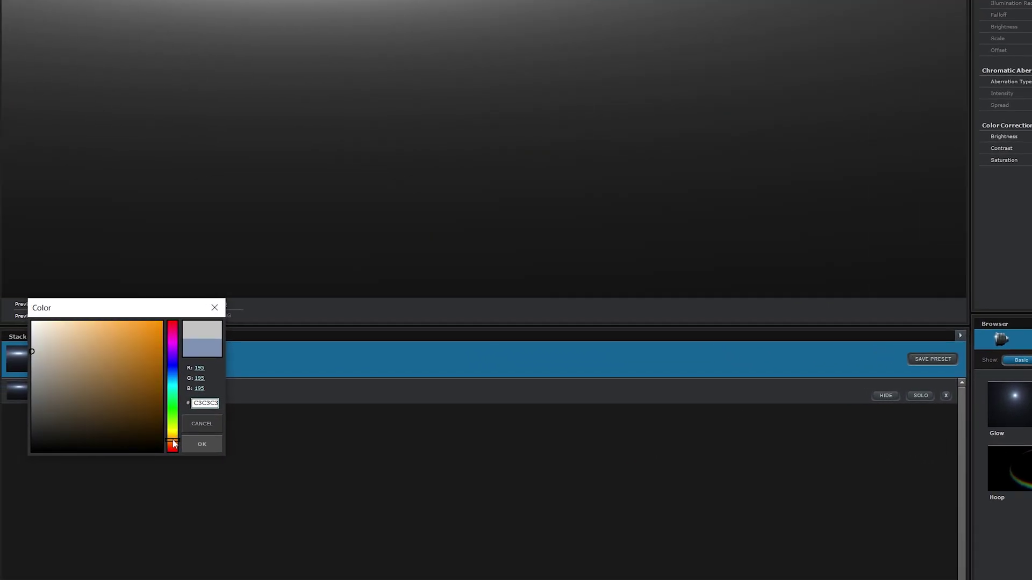
click(49, 324)
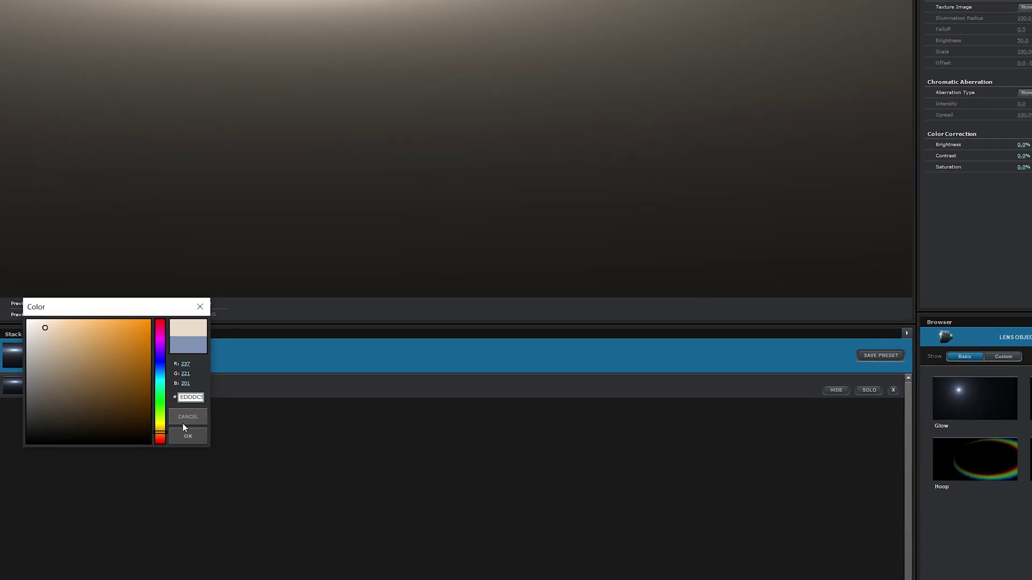
click(201, 444)
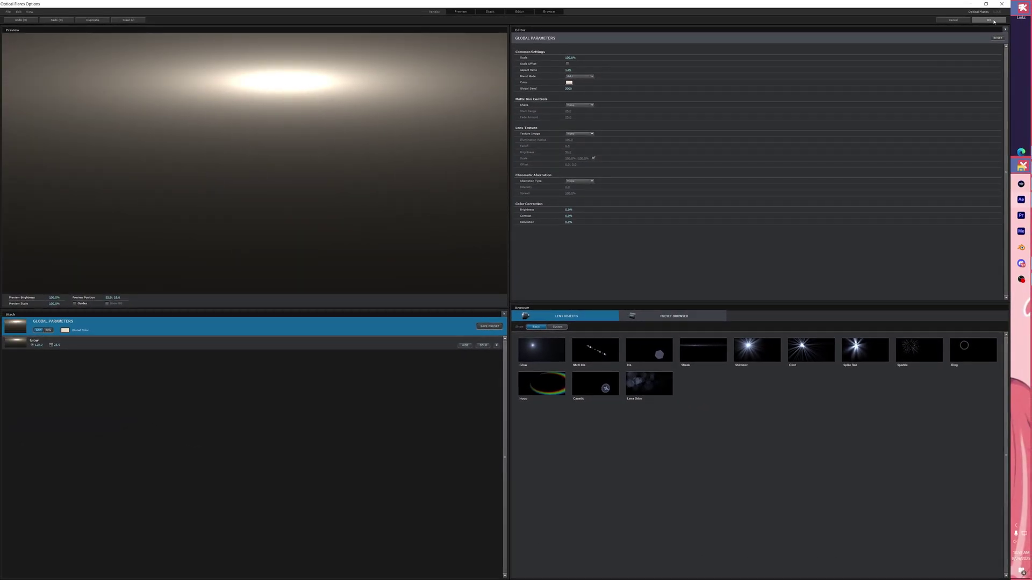
click(989, 20)
Set the white solid's blending mode to Screen and move the flare just above the top centre of the frame.
right_click(458, 254)
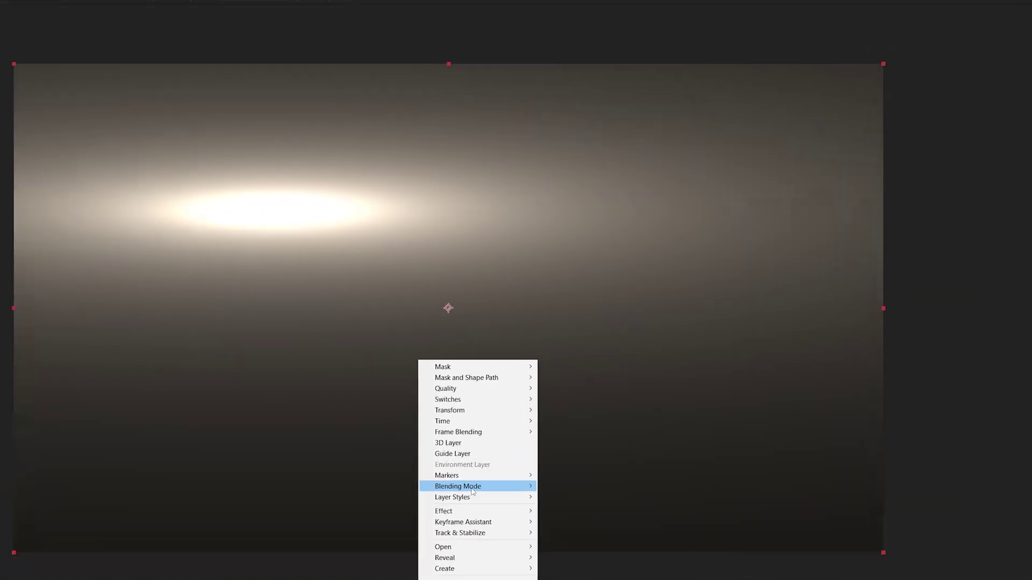
mouse_move(495, 327)
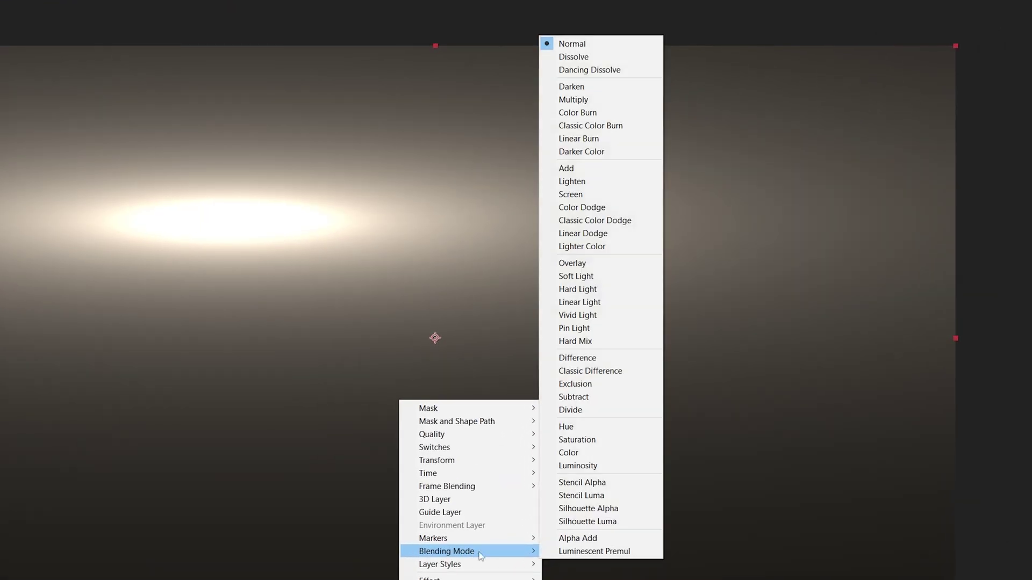
click(584, 200)
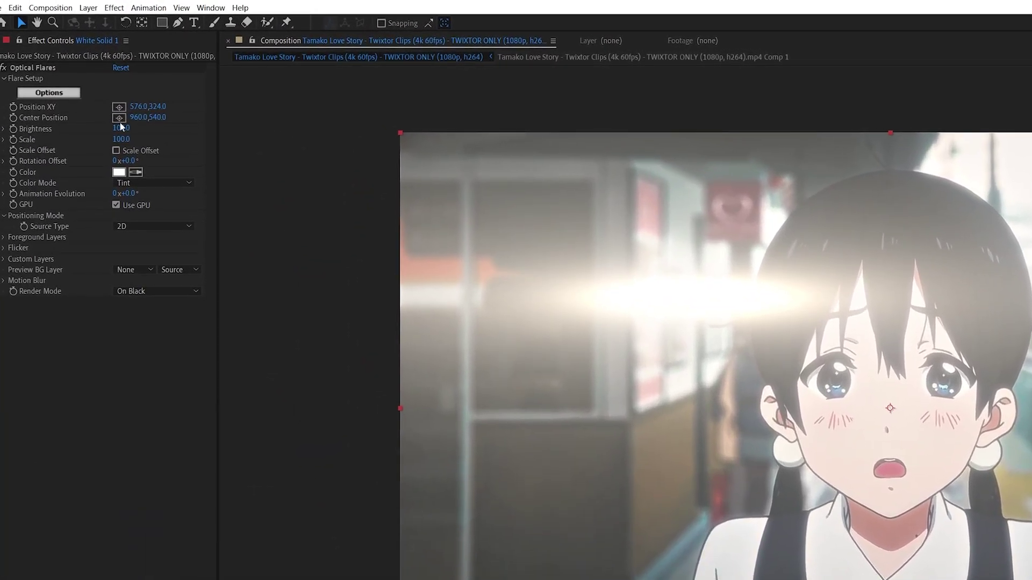
drag(694, 299, 898, 23)
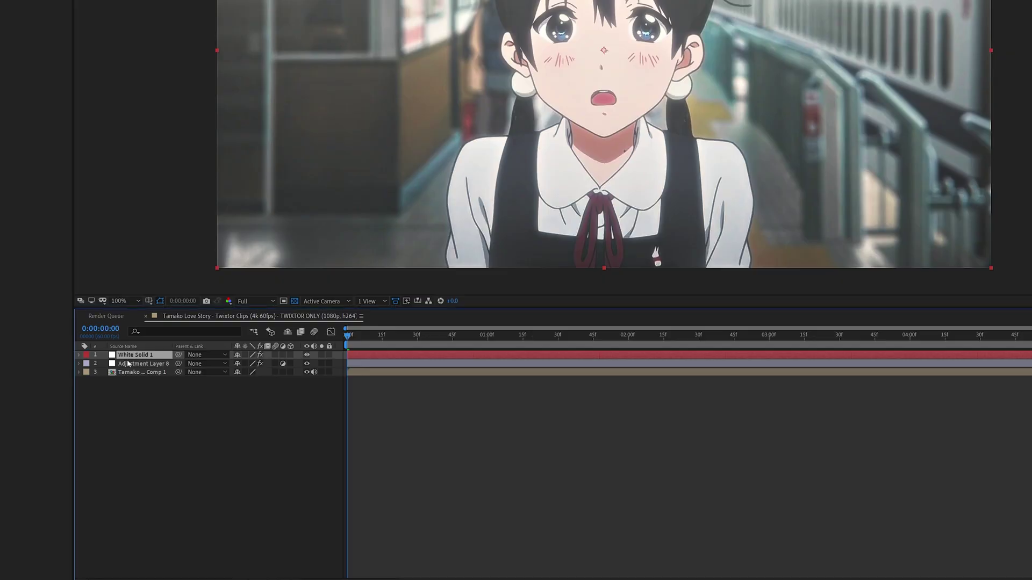
Move the adjustment layer above the white solid in the layer stack.
click(158, 448)
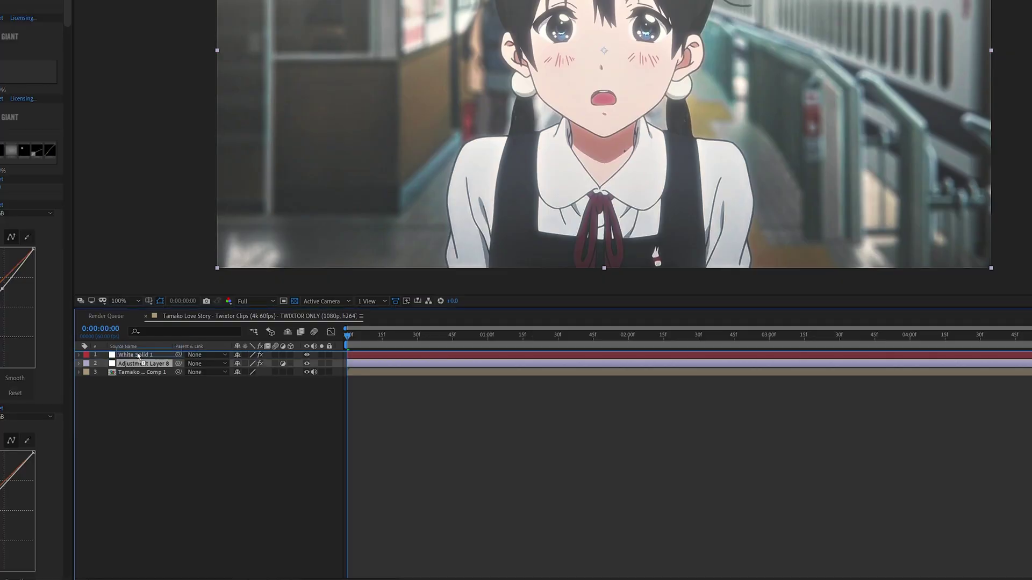